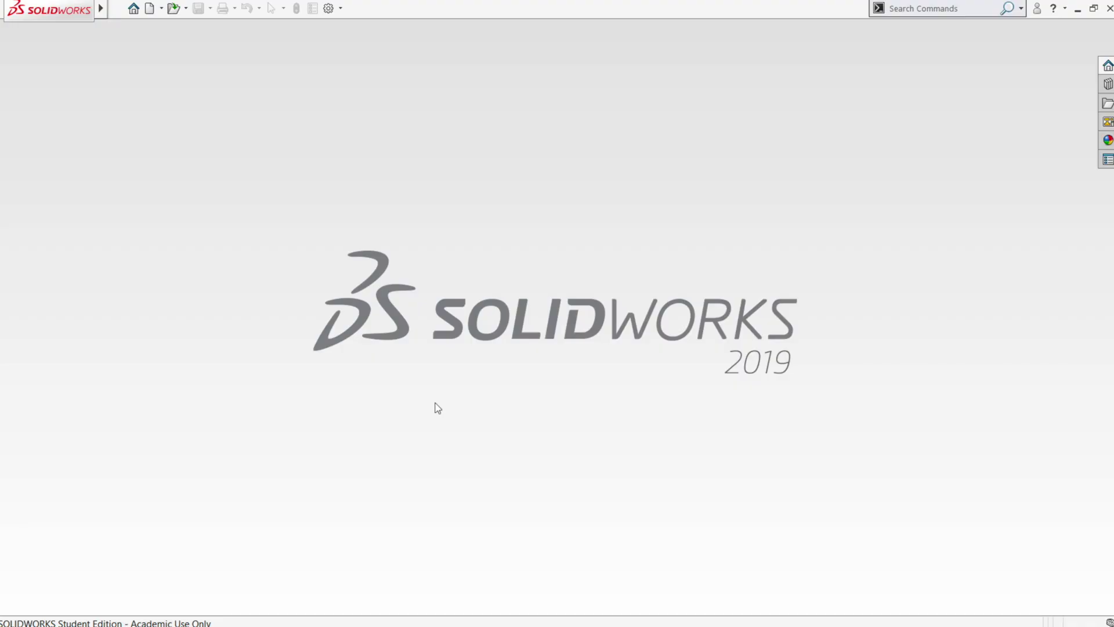
Create a new part document and start a sketch on the Front Plane
click(148, 12)
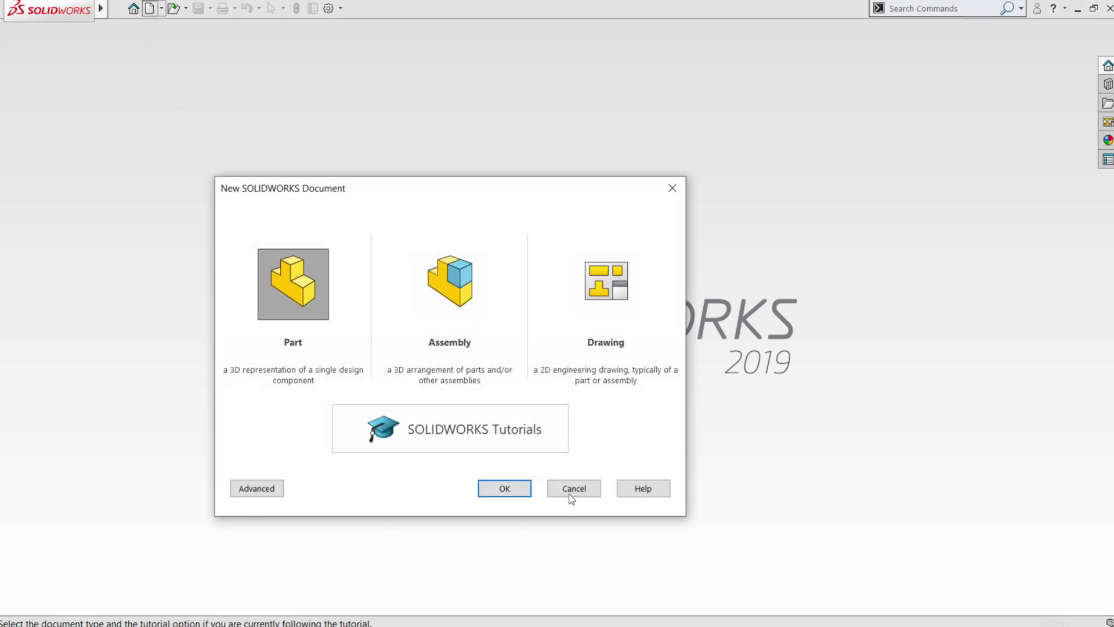
click(503, 493)
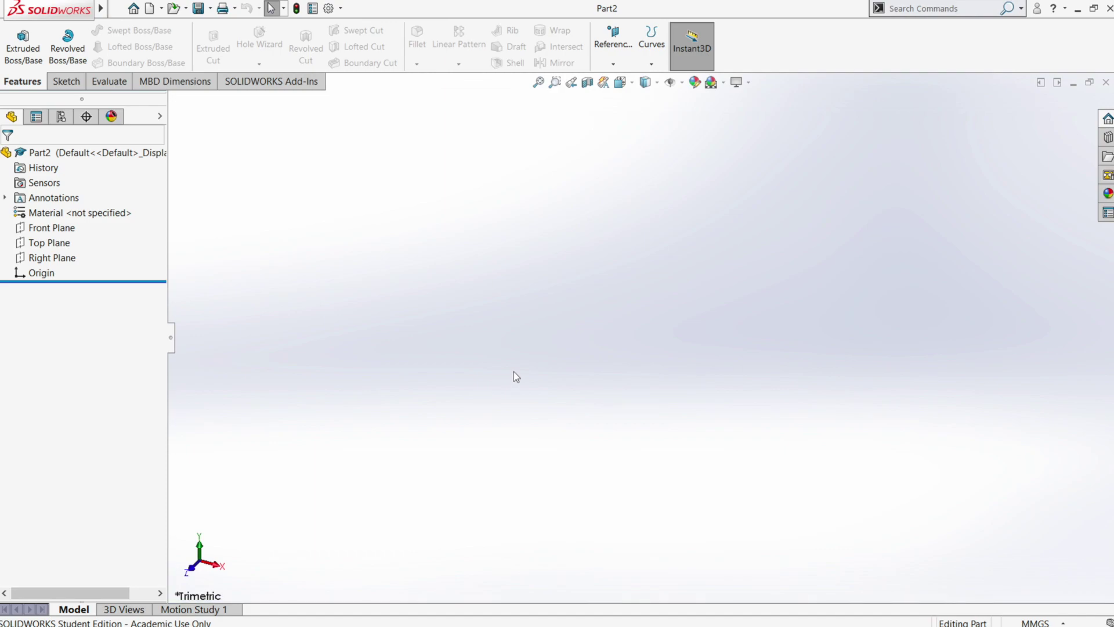
click(487, 326)
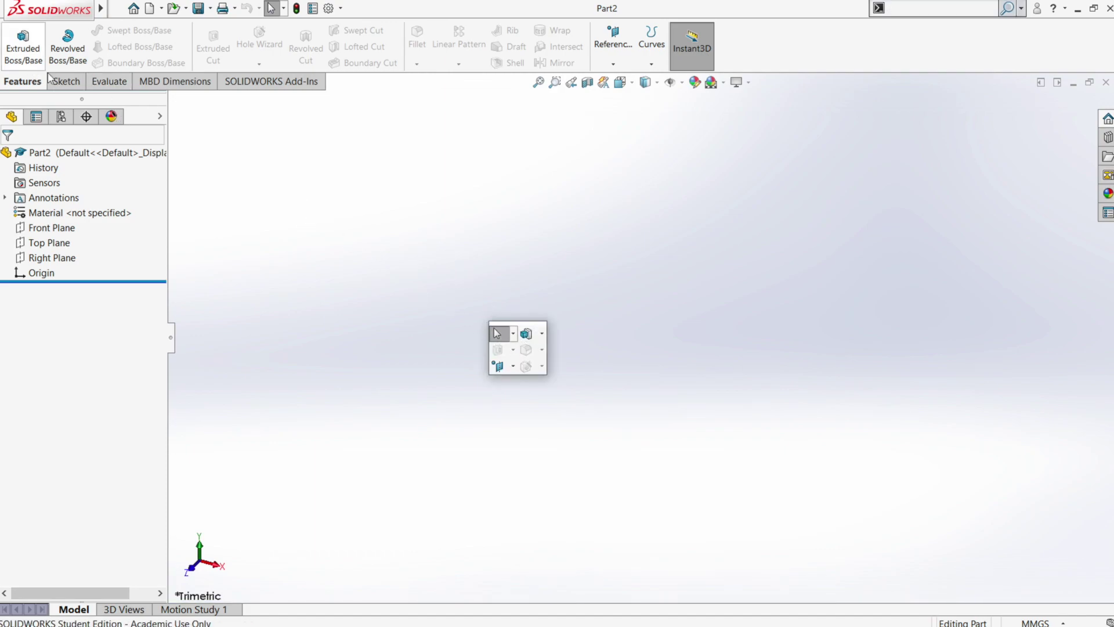
click(65, 82)
click(16, 41)
click(452, 209)
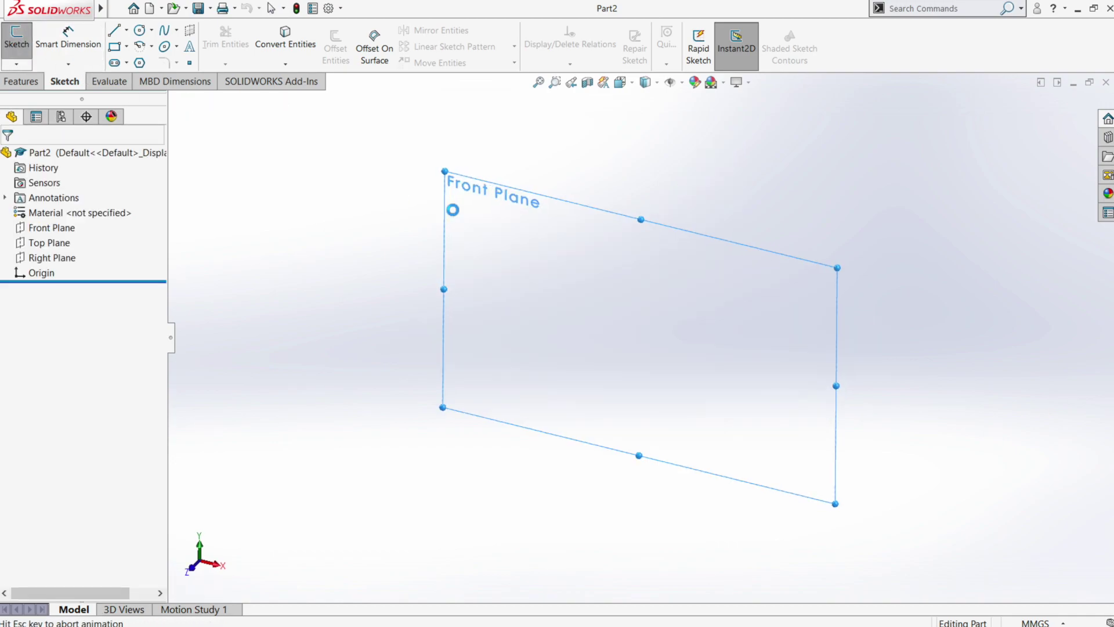
Sketch a closed semicircle, radius 49.15 mm: a base line from the origin and a tangent arc back
key(s)
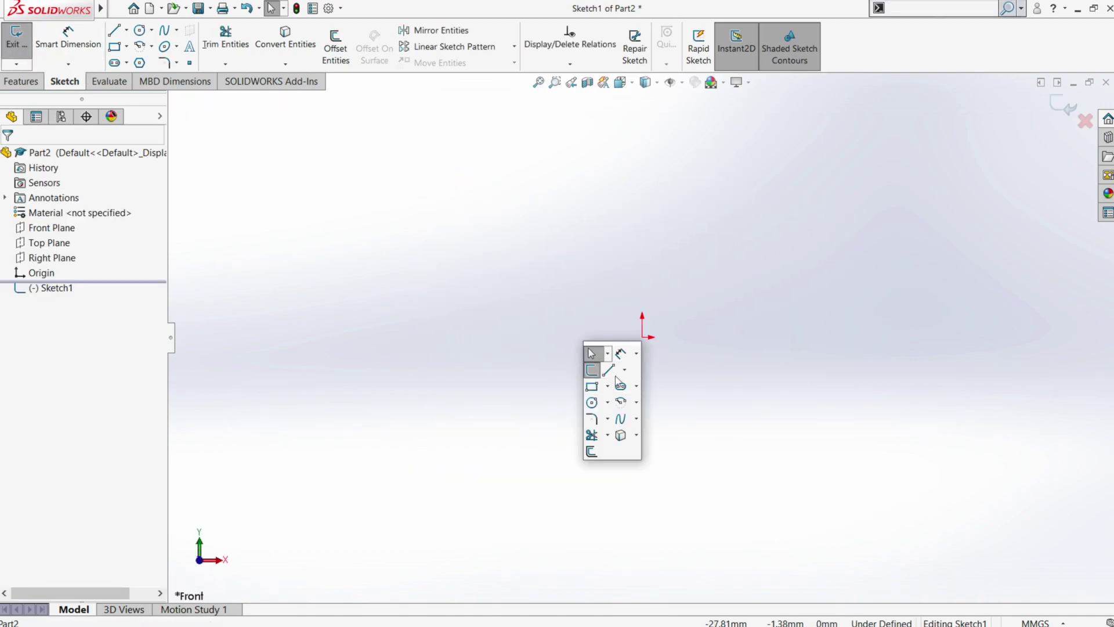
click(609, 369)
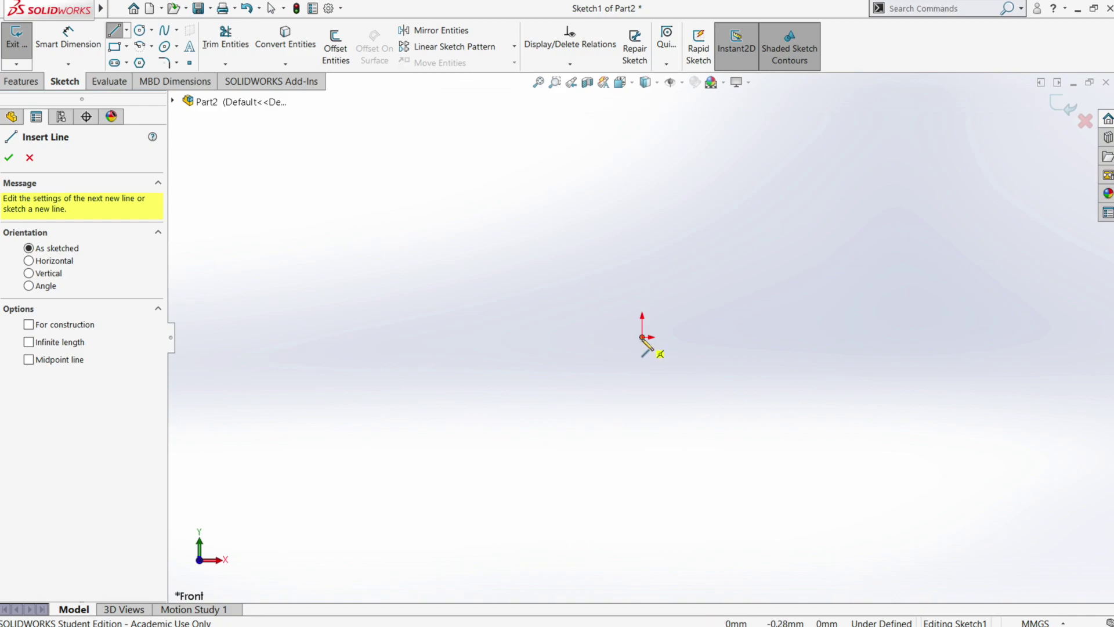
click(643, 337)
click(866, 337)
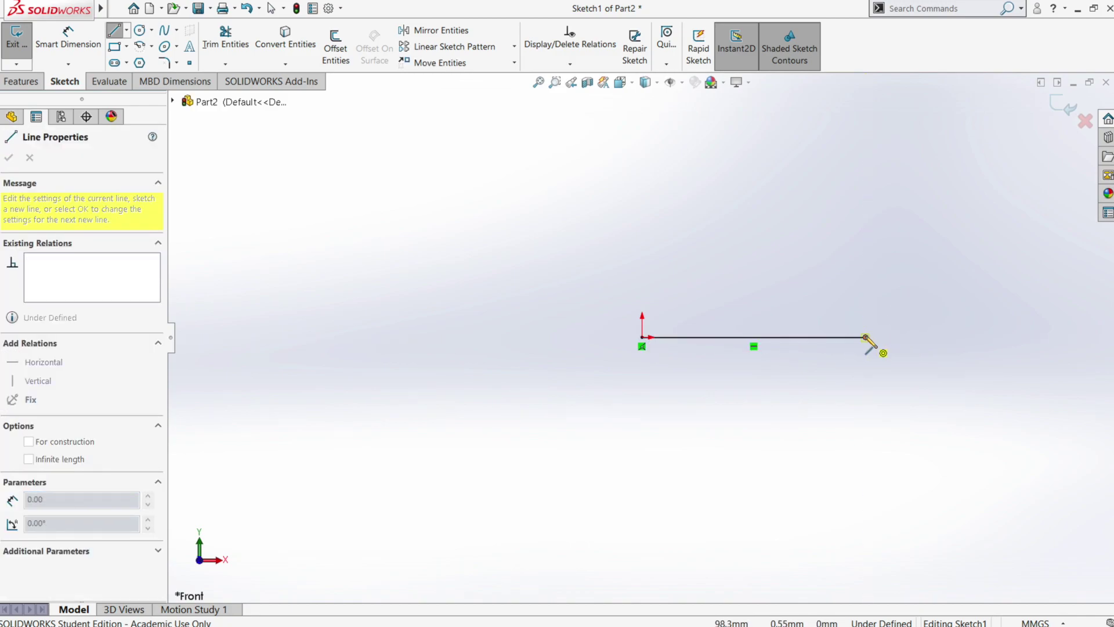
key(a)
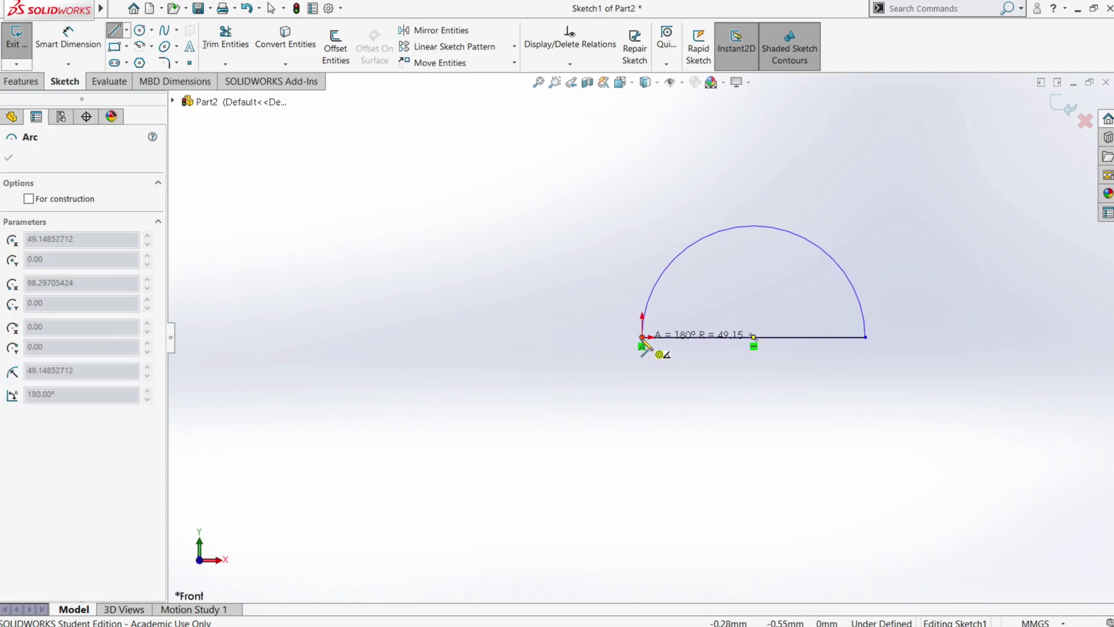
click(642, 337)
click(1064, 107)
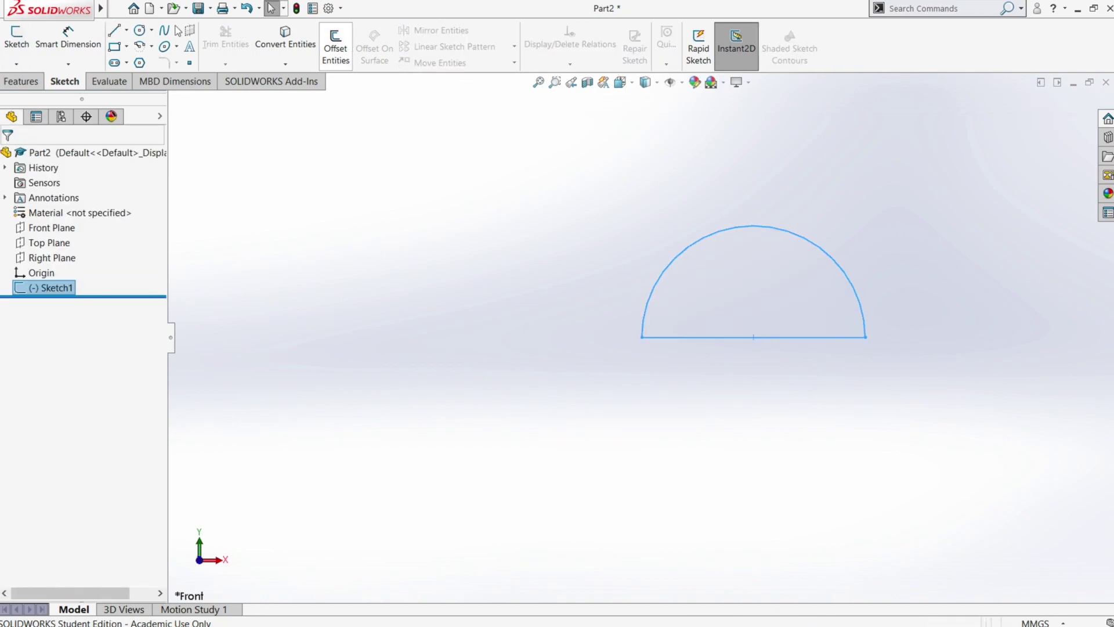
click(20, 81)
Revolve the semicircle about its base line into a sphere
click(67, 47)
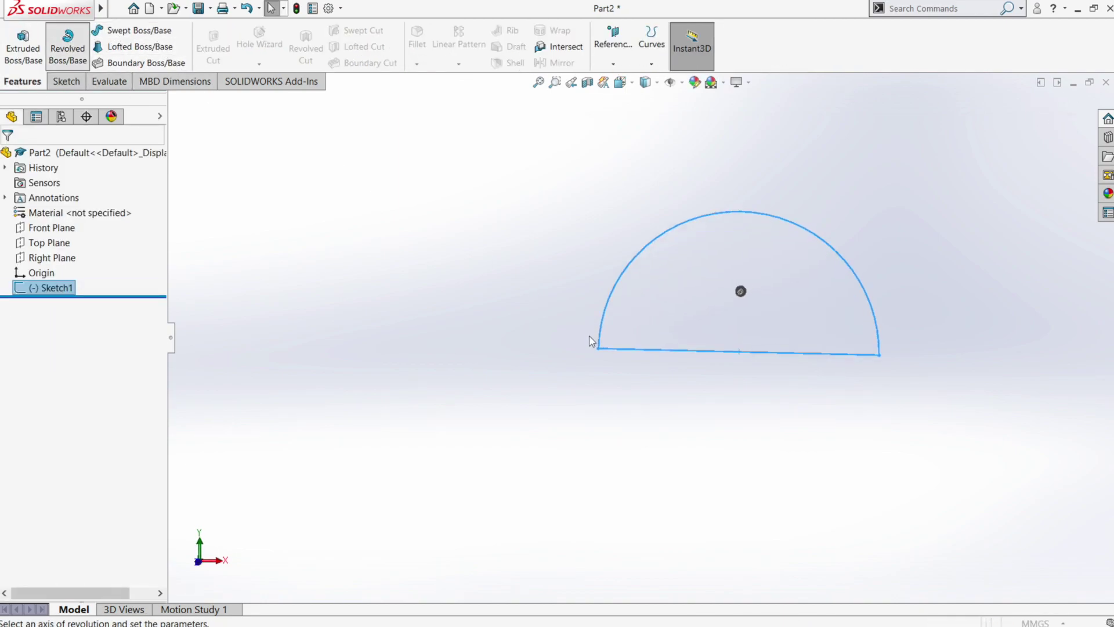
click(501, 446)
key(Return)
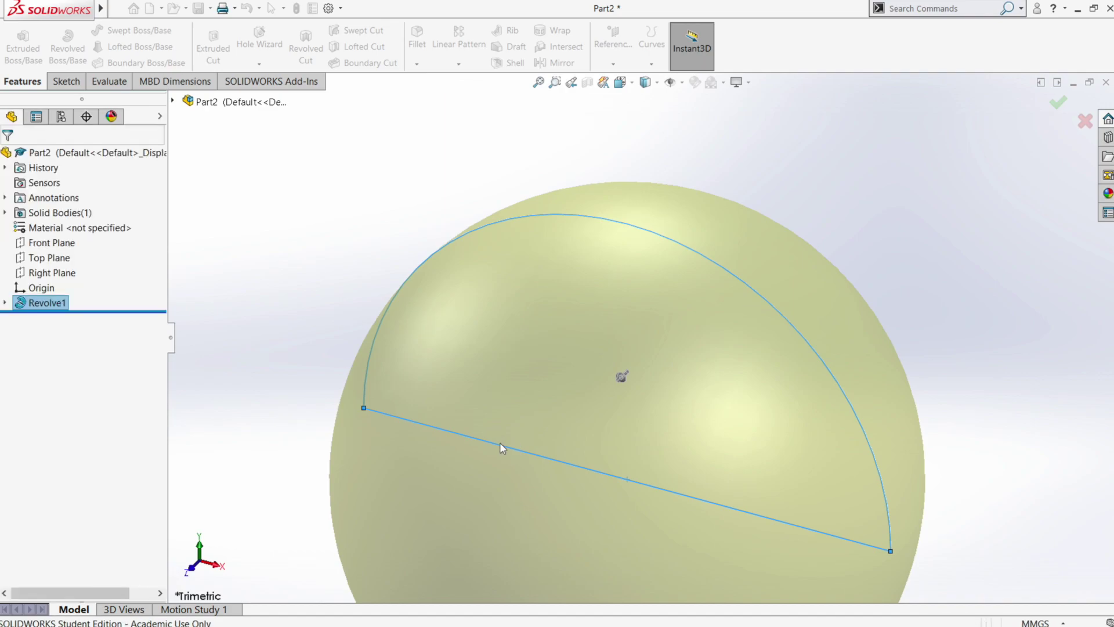
On the Front Plane, sketch a line across the sphere and a circle centred on its midpoint
click(51, 242)
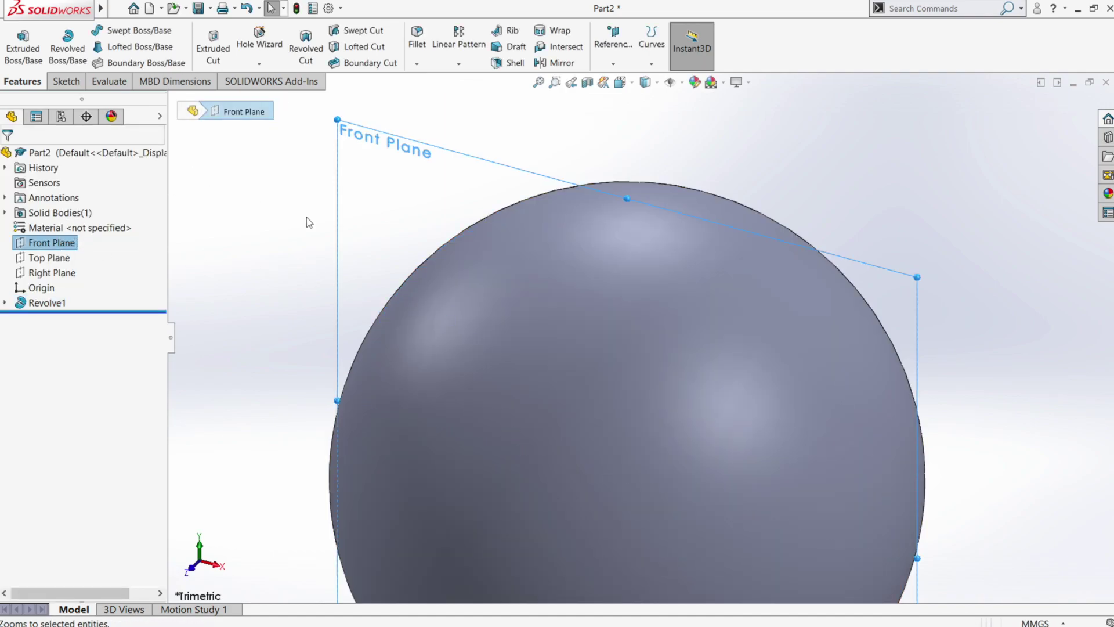
click(323, 253)
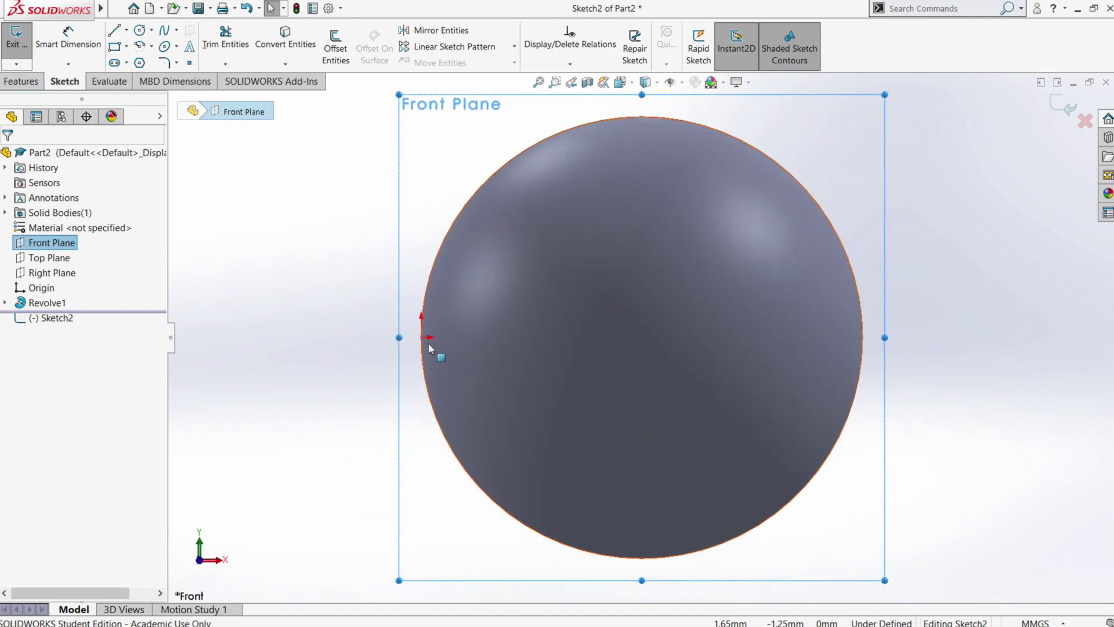
key(l)
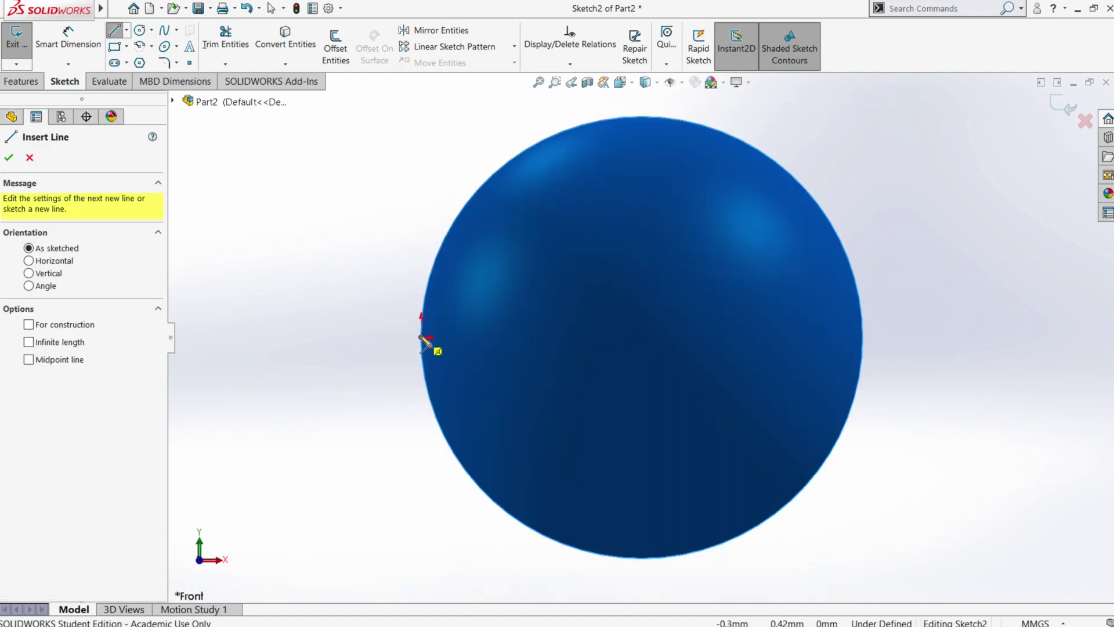
click(428, 337)
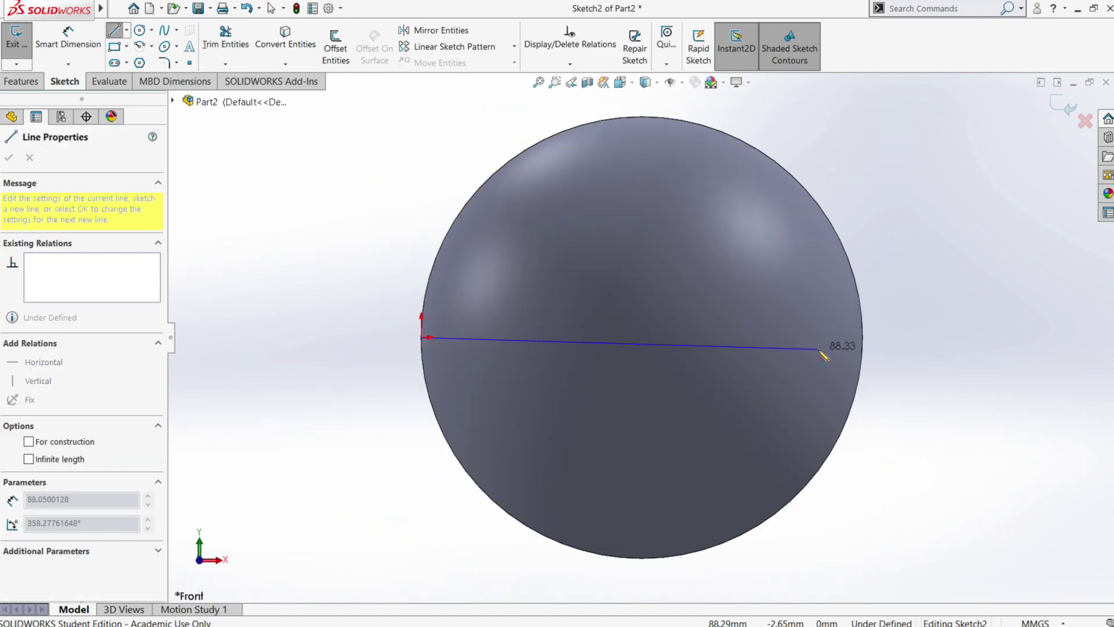
click(863, 339)
key(Escape)
click(708, 337)
key(Escape)
click(781, 376)
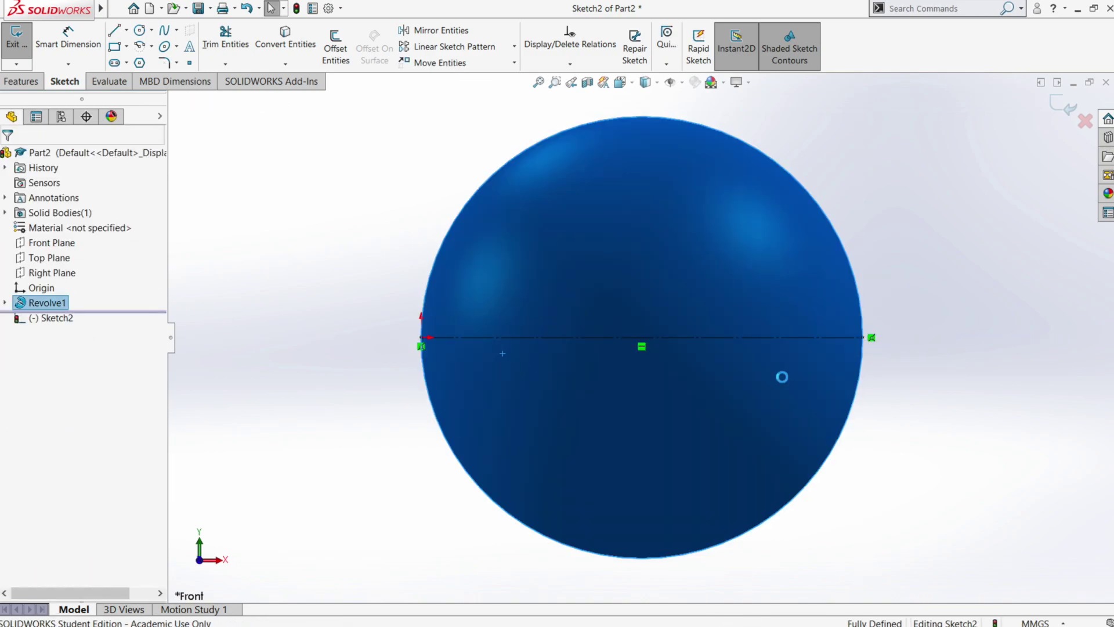
key(c)
drag(641, 337, 644, 250)
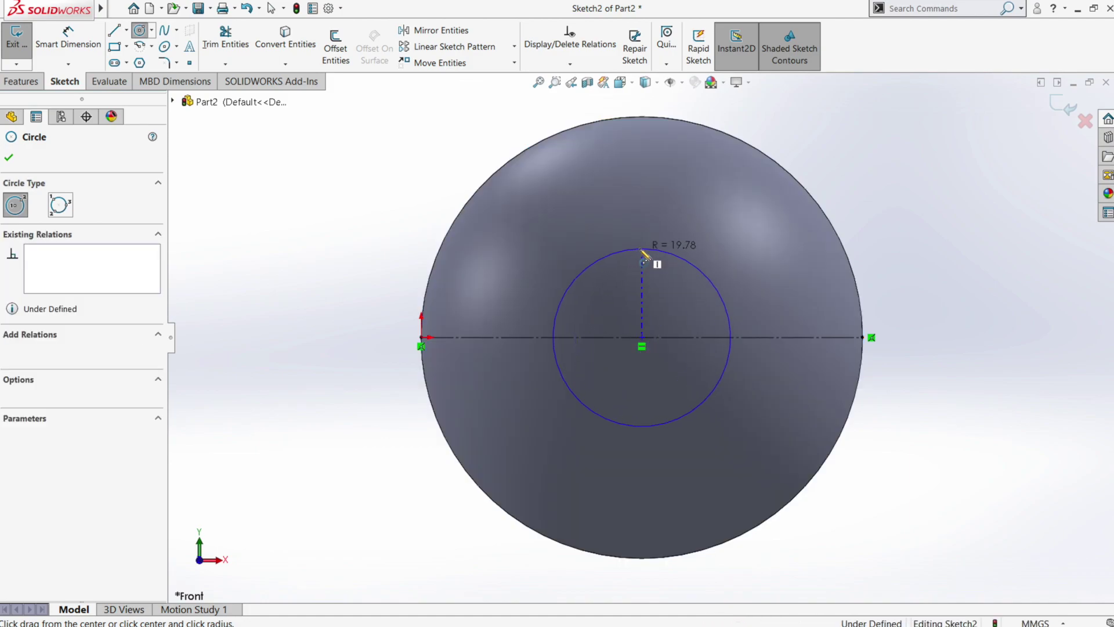
key(Escape)
Extrude-cut the circle Through All in both directions and view the part isometrically
key(ctrl+e)
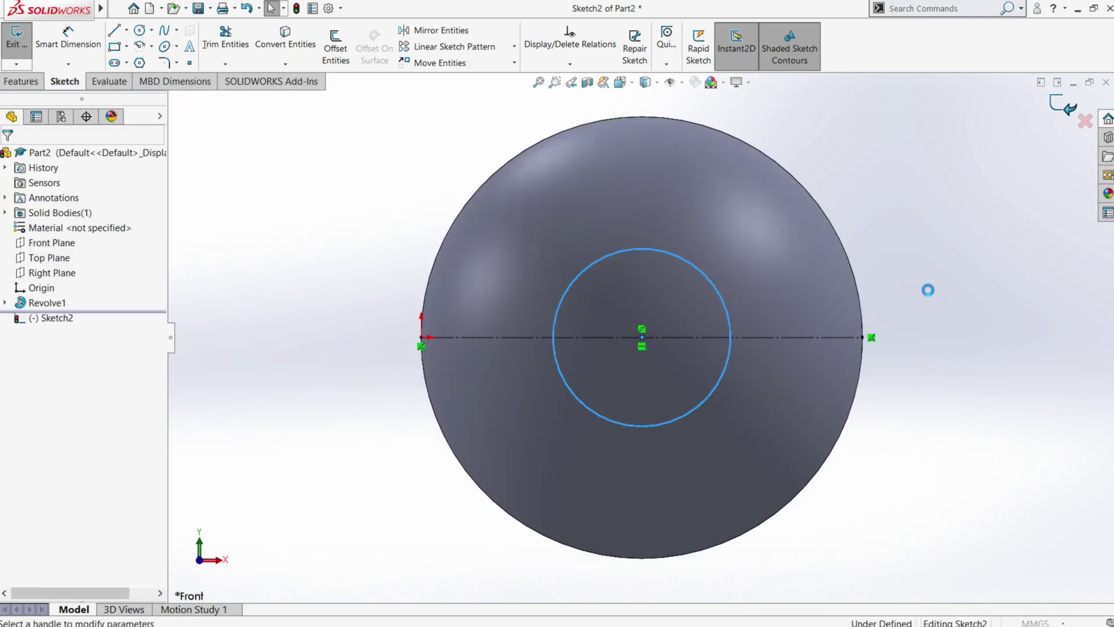
right_click(946, 269)
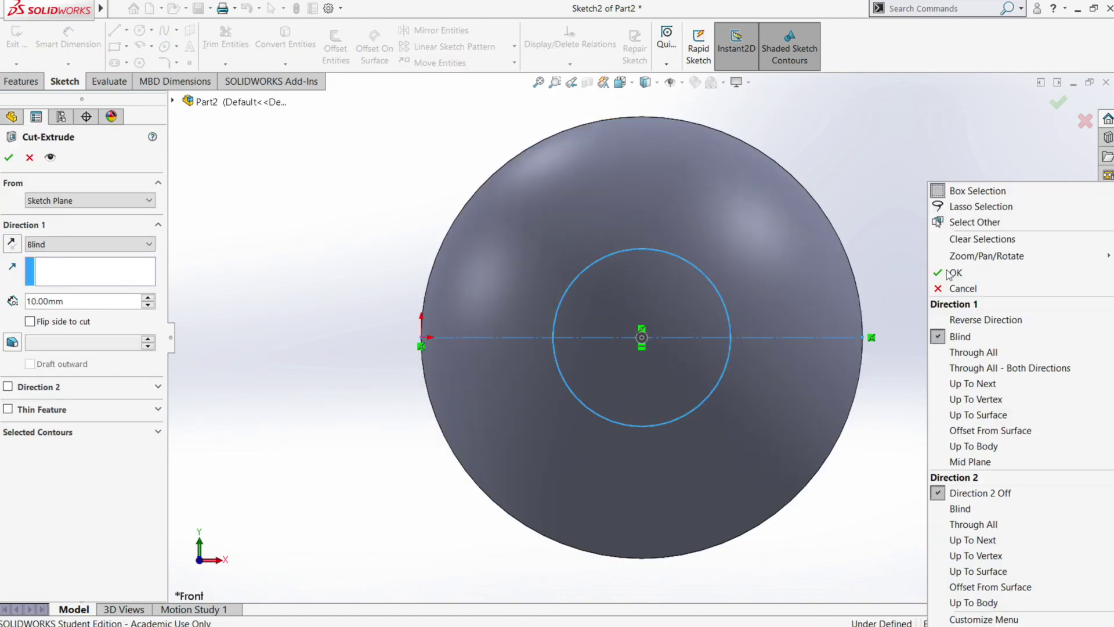
click(980, 367)
right_click(954, 329)
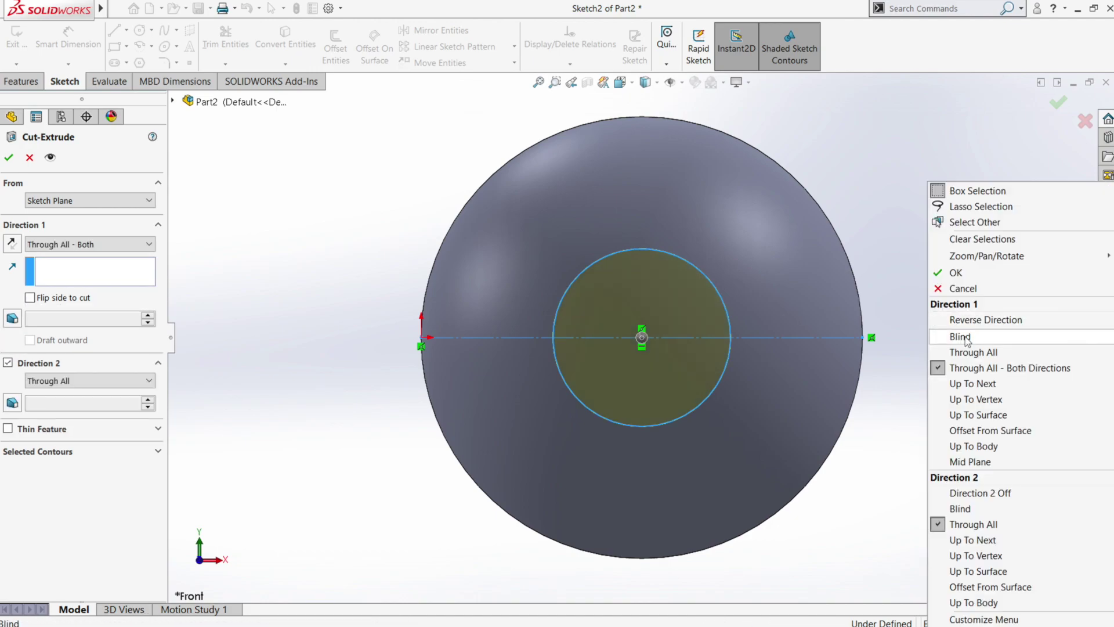
click(965, 272)
click(914, 383)
key(ctrl+7)
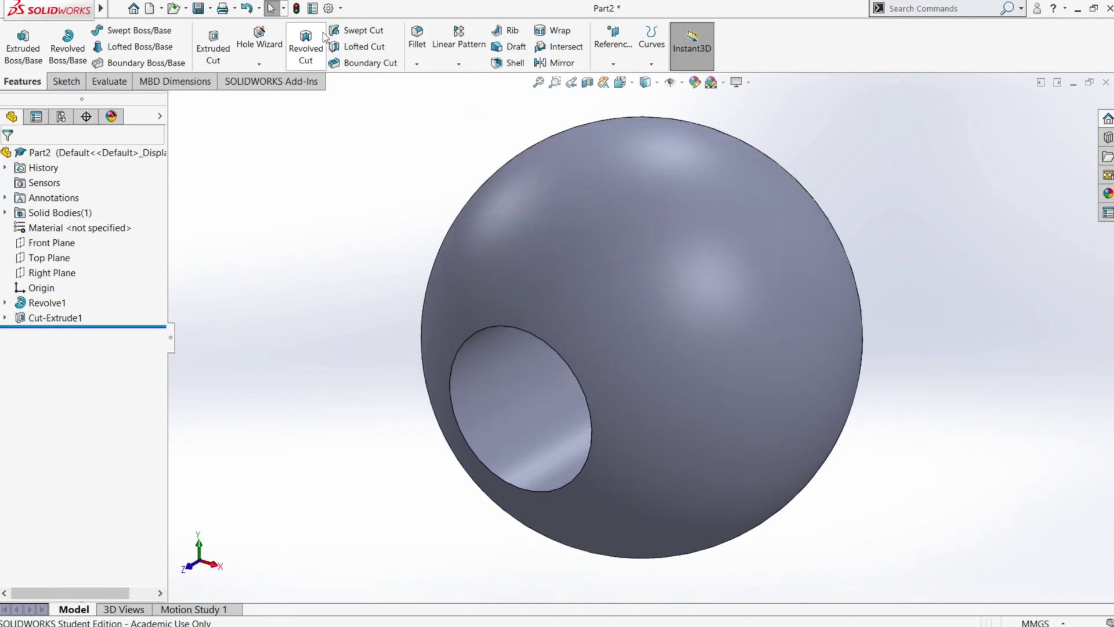
Apply a 10 mm fillet to the through-hole's face and orbit to inspect the rounded rim
click(418, 35)
click(492, 454)
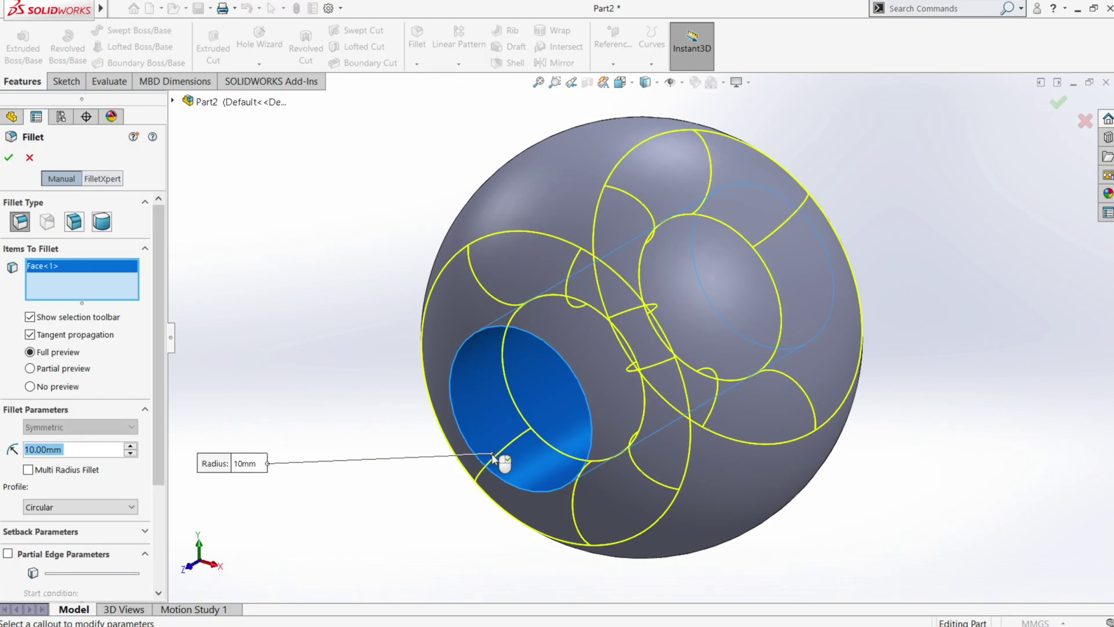
click(9, 157)
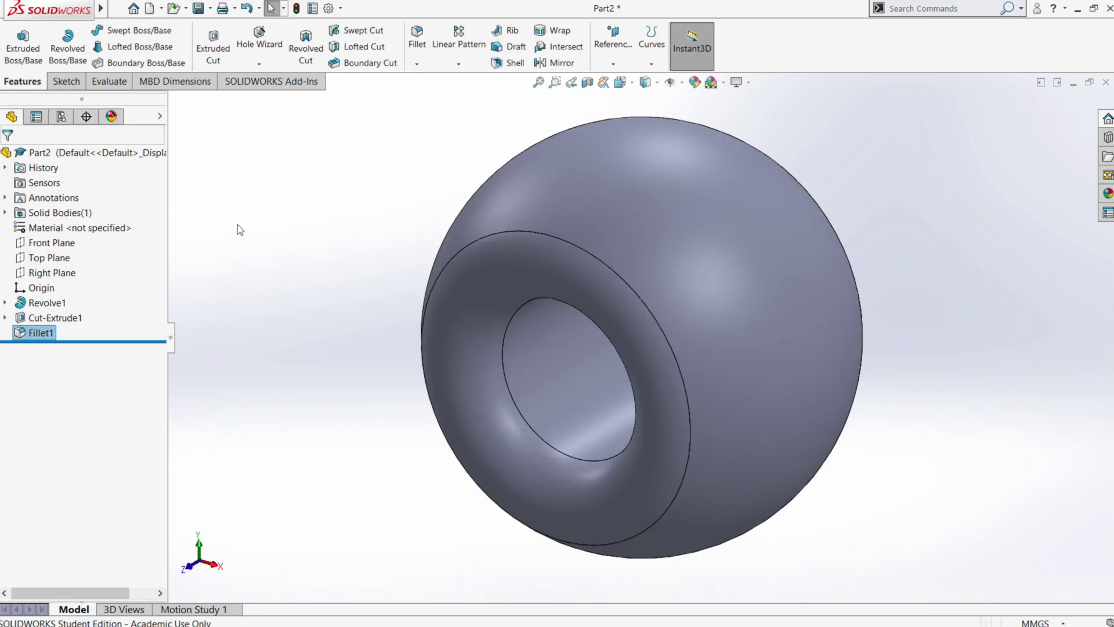
middle_drag(486, 335, 454, 264)
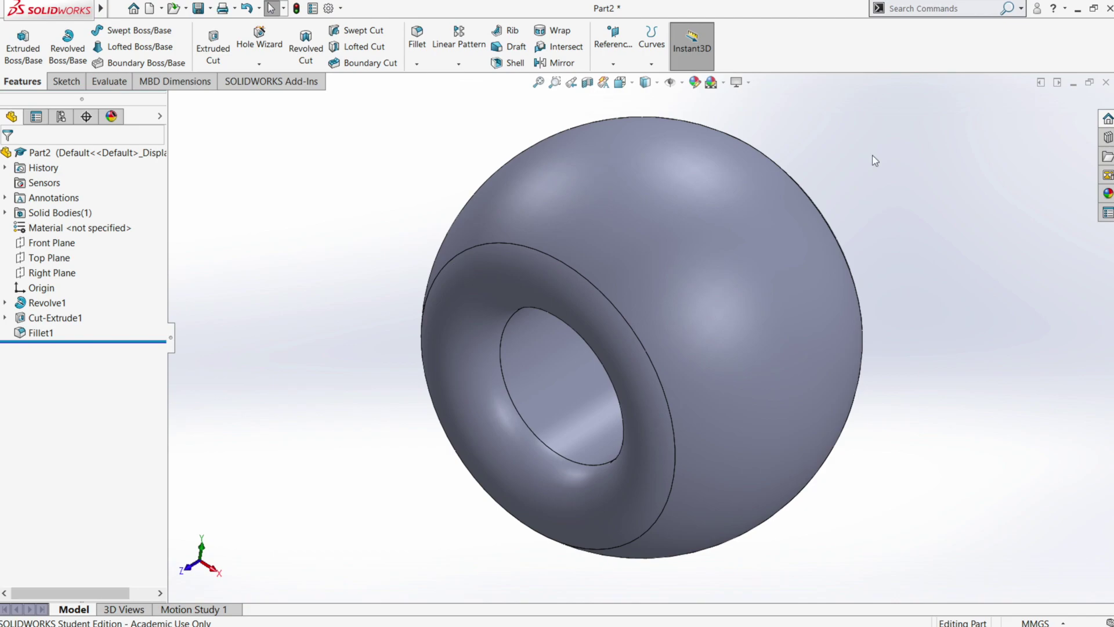
click(749, 83)
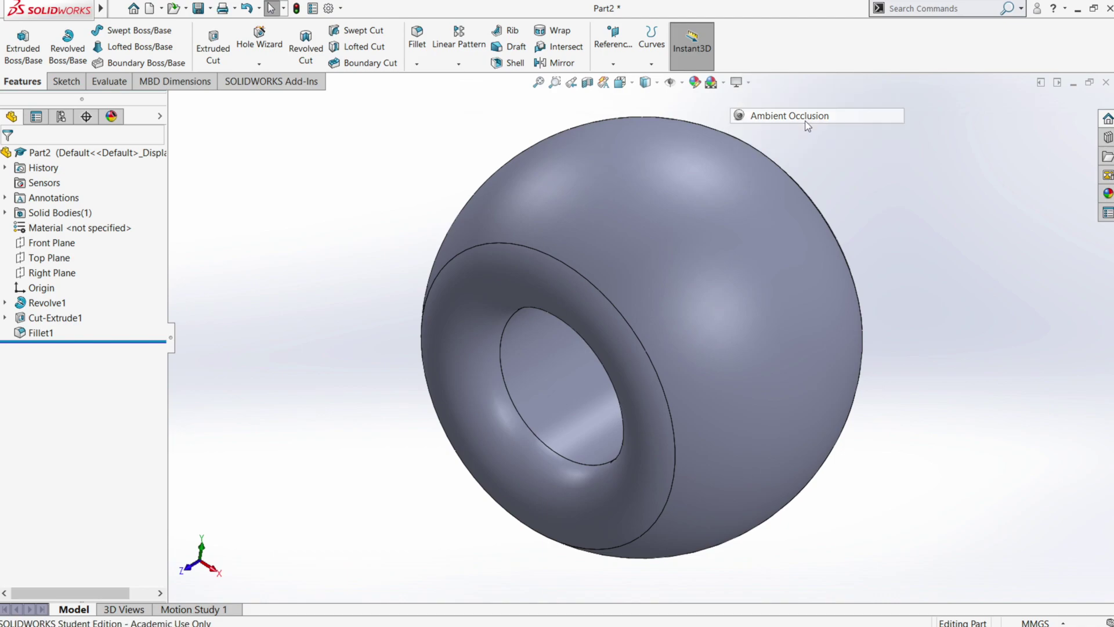
Apply the Plain White scene to the view
click(748, 84)
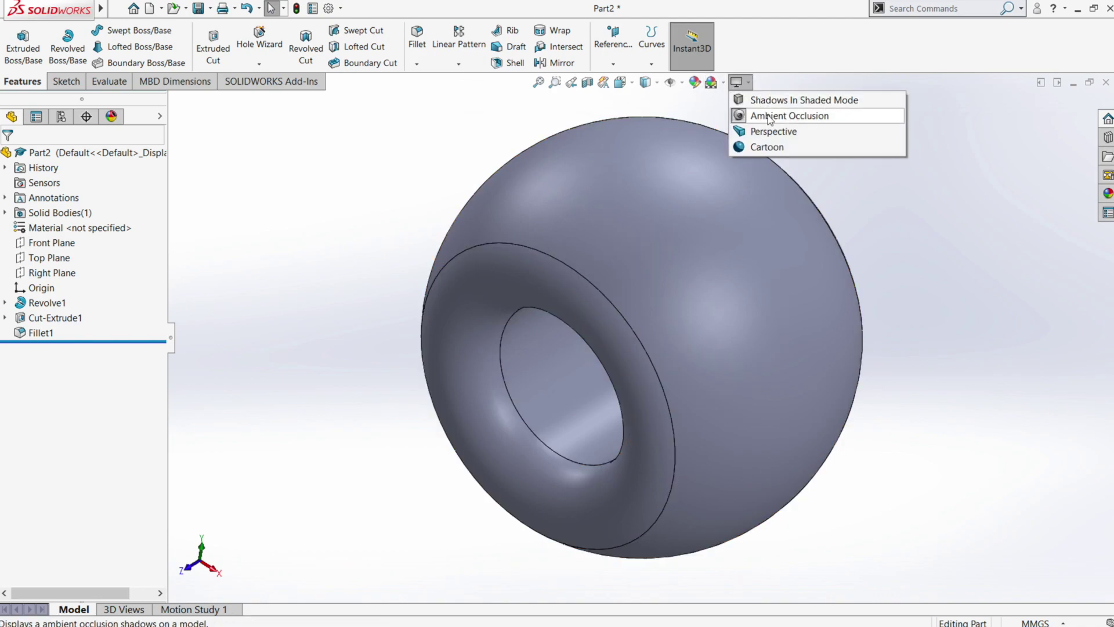
click(725, 84)
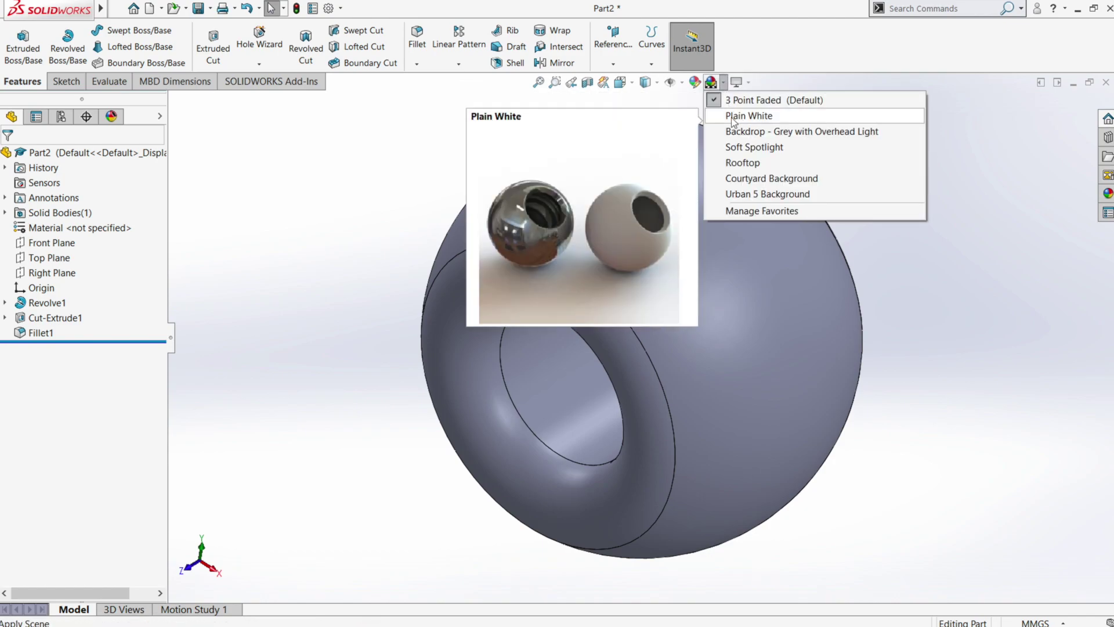
click(754, 116)
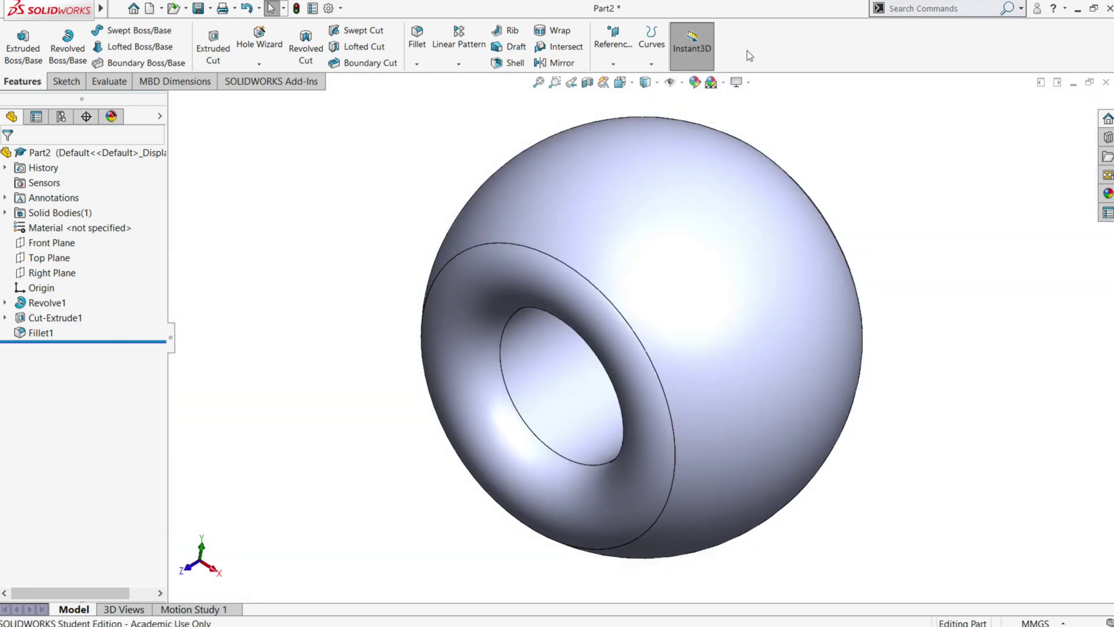
Drag the sphere face's Instant3D handle to resize it, then clear the selection
click(736, 288)
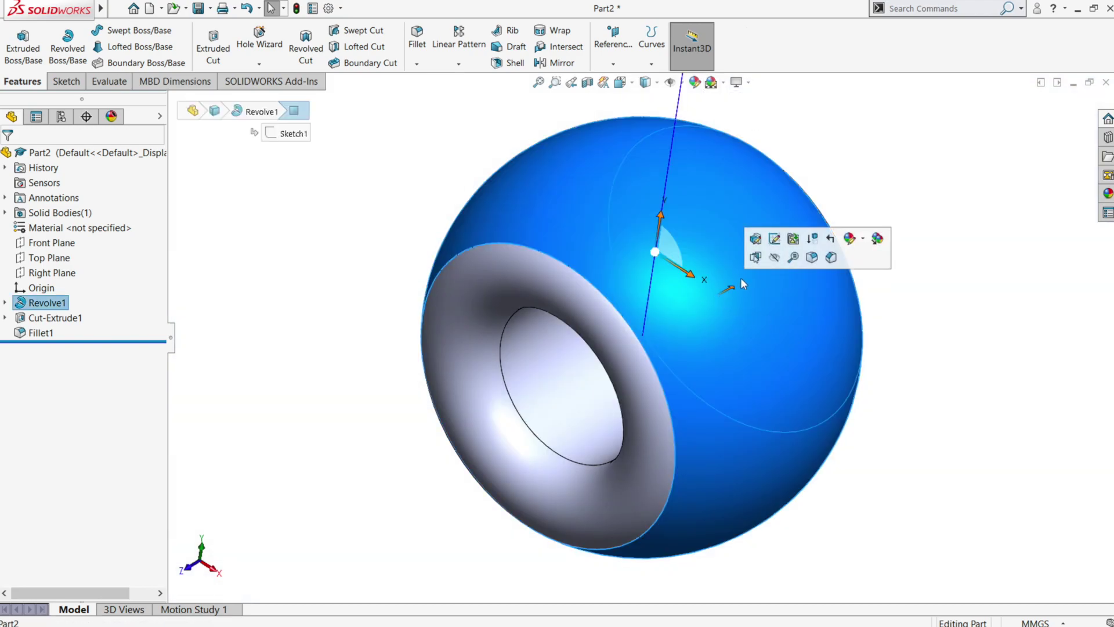
mouse_move(732, 288)
mouse_down()
mouse_move(740, 305)
mouse_move(712, 323)
mouse_move(737, 283)
mouse_up()
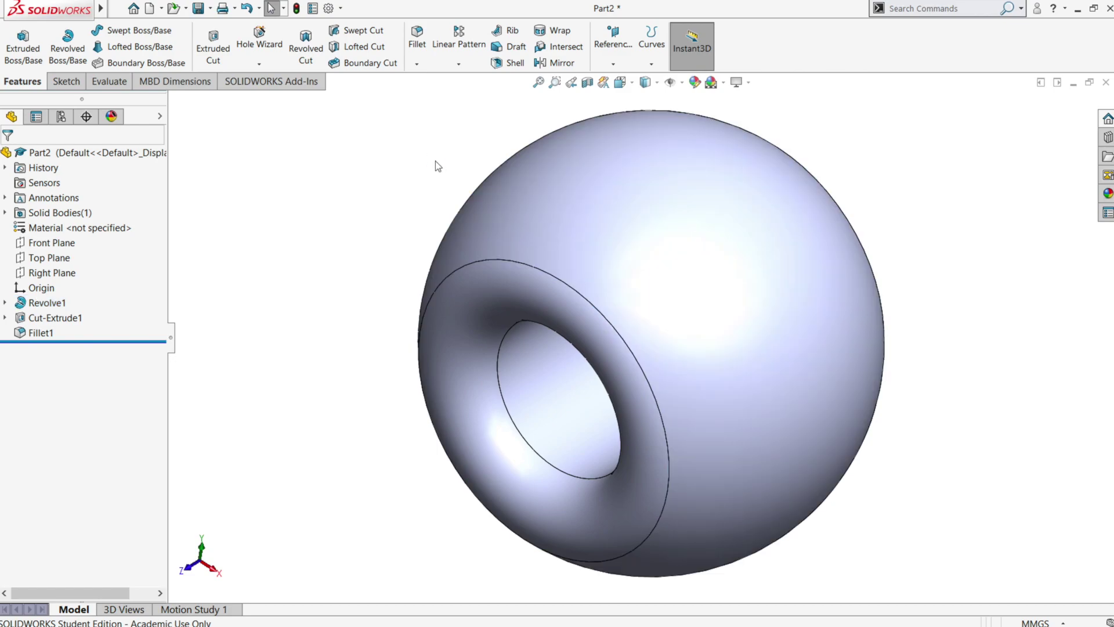
click(544, 195)
click(356, 299)
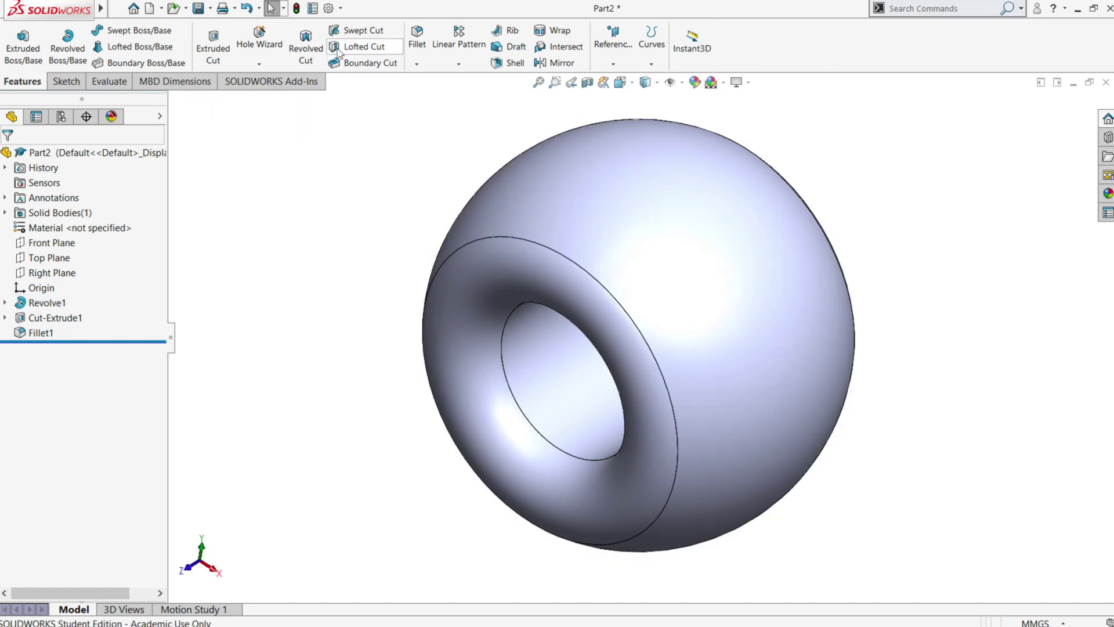
Open System Options and cancel the prompt to reset them to factory defaults
click(329, 9)
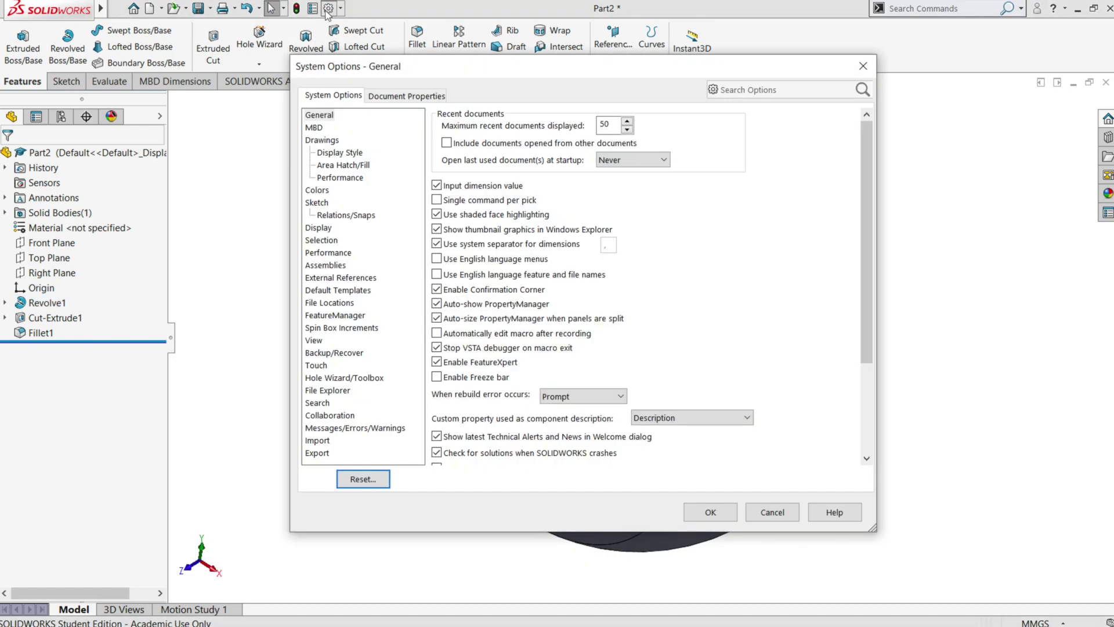
drag(430, 67, 427, 54)
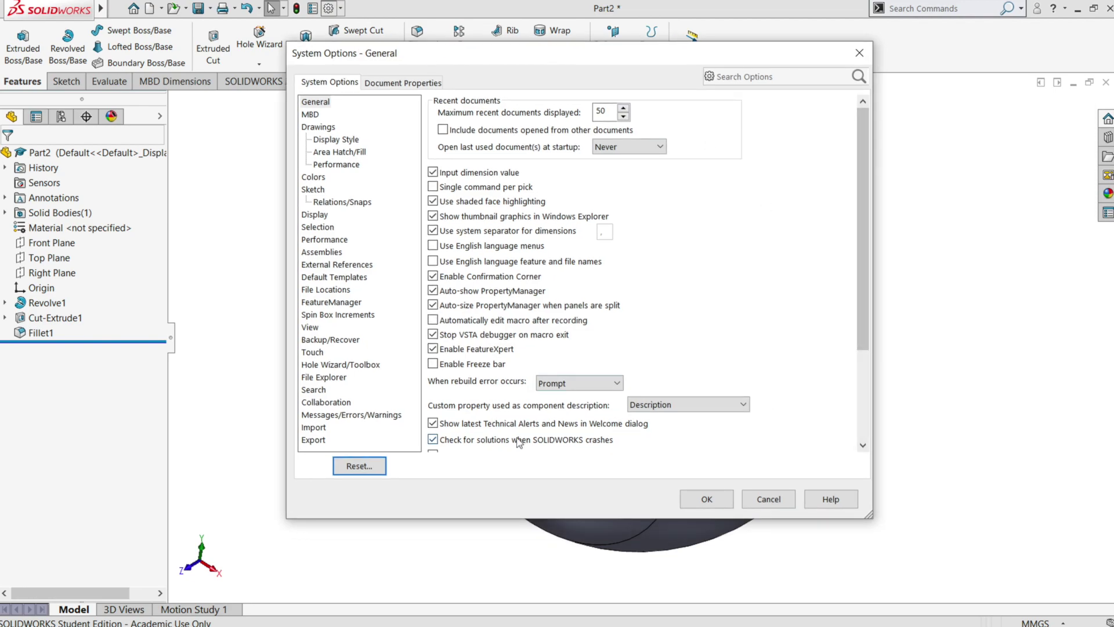
click(359, 466)
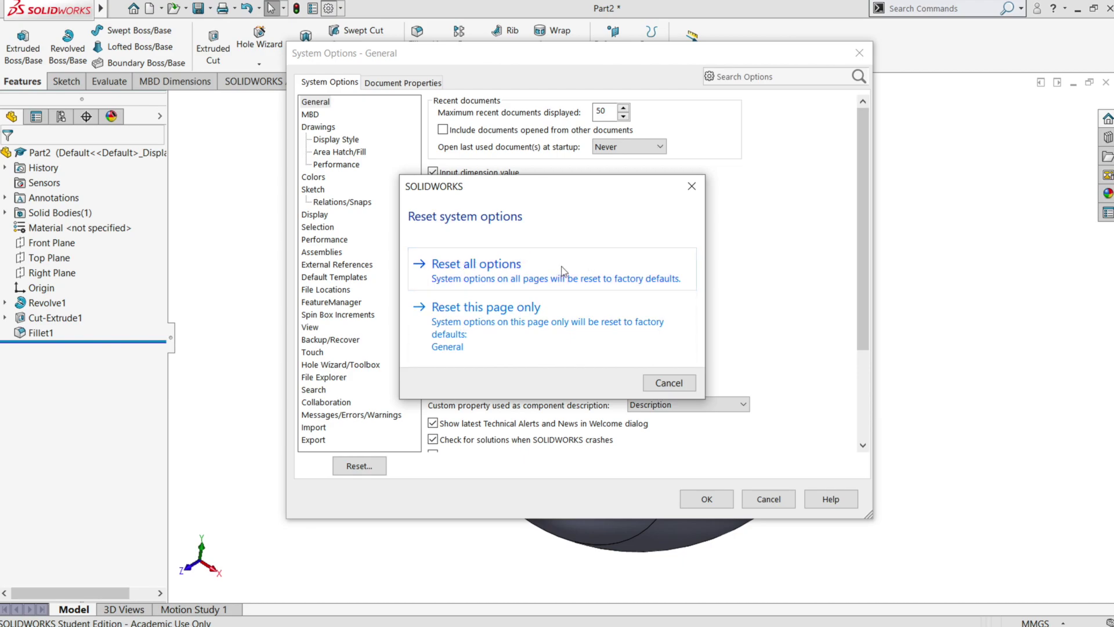
click(668, 382)
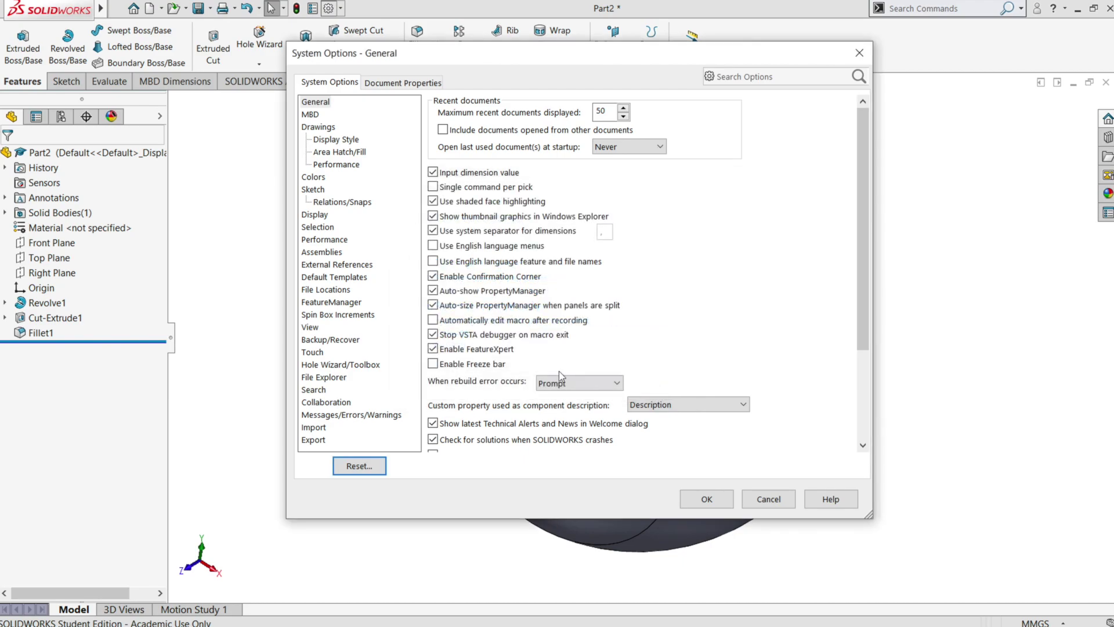
mouse_move(860, 164)
mouse_down()
mouse_move(862, 203)
mouse_move(863, 177)
mouse_up()
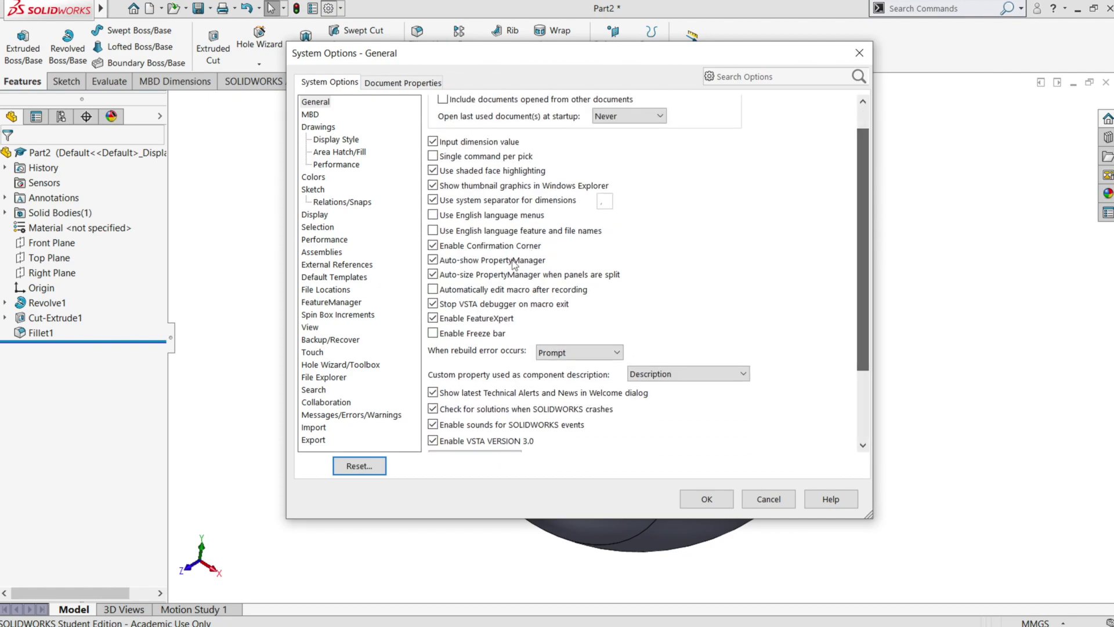
Turn off incremental search and 3D ContentCentral search results
click(314, 389)
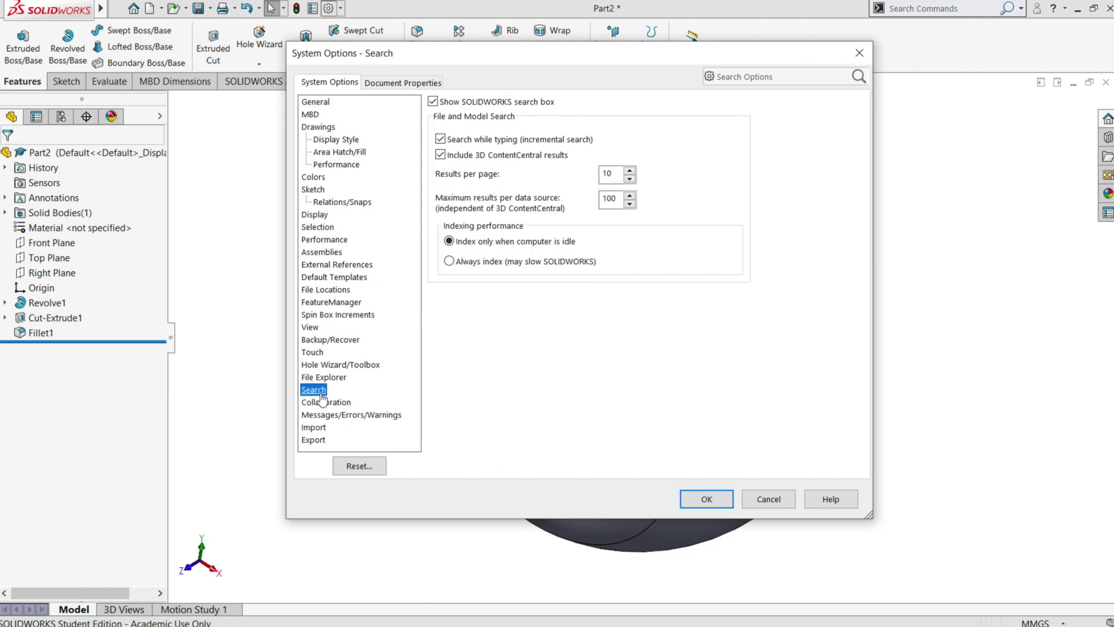
click(524, 142)
click(523, 157)
Disable high-quality transparency in Performance options and save the settings with OK
click(328, 240)
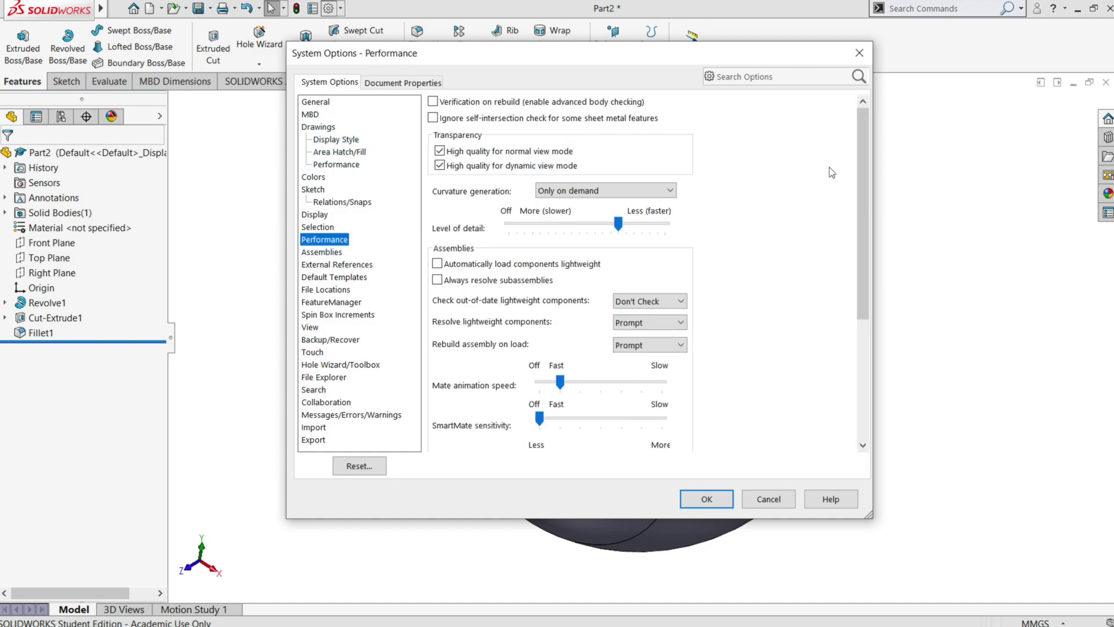
click(440, 152)
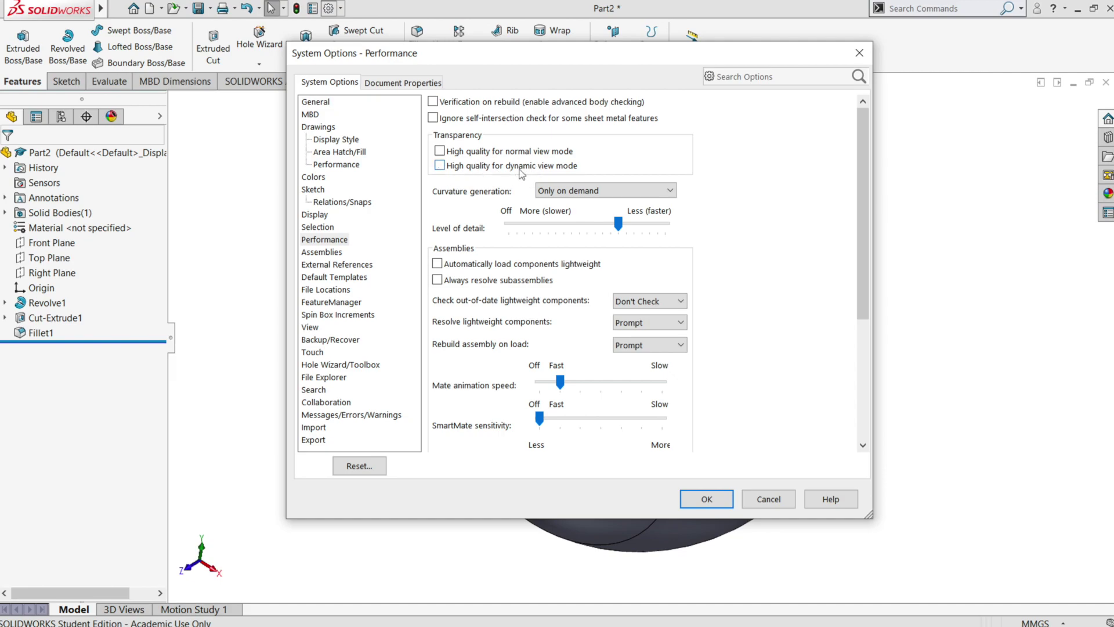
click(707, 499)
mouse_move(766, 360)
middle_down()
mouse_move(798, 304)
mouse_move(766, 368)
middle_up()
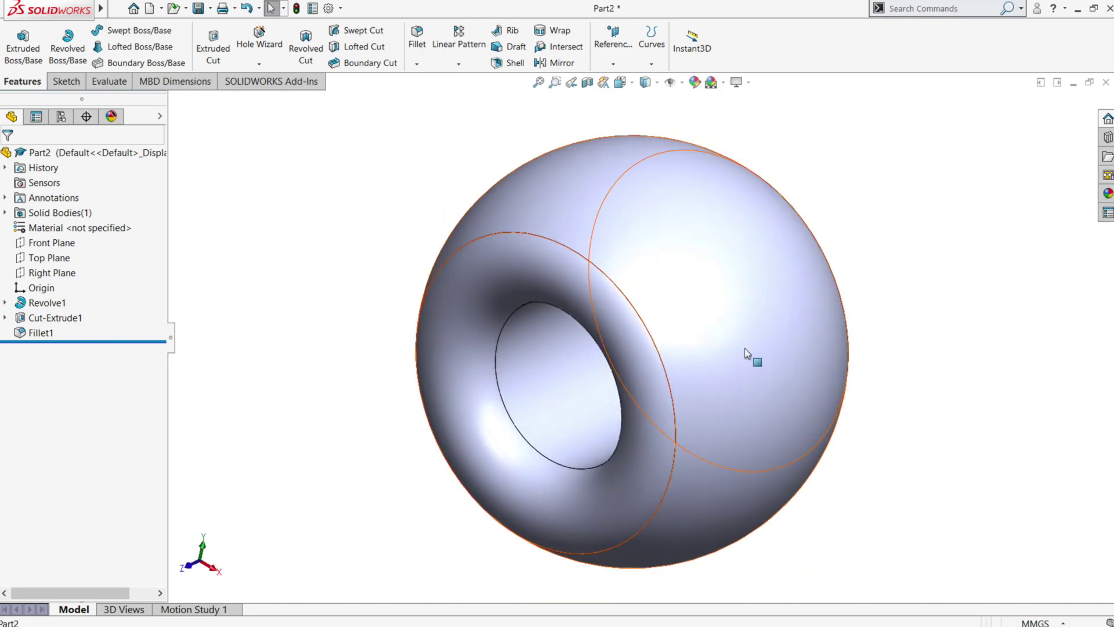
Edit the revolve's sketch, then exit it to rebuild the sphere
click(667, 313)
mouse_move(666, 314)
middle_down()
mouse_move(679, 381)
mouse_move(638, 348)
middle_up()
right_click(589, 165)
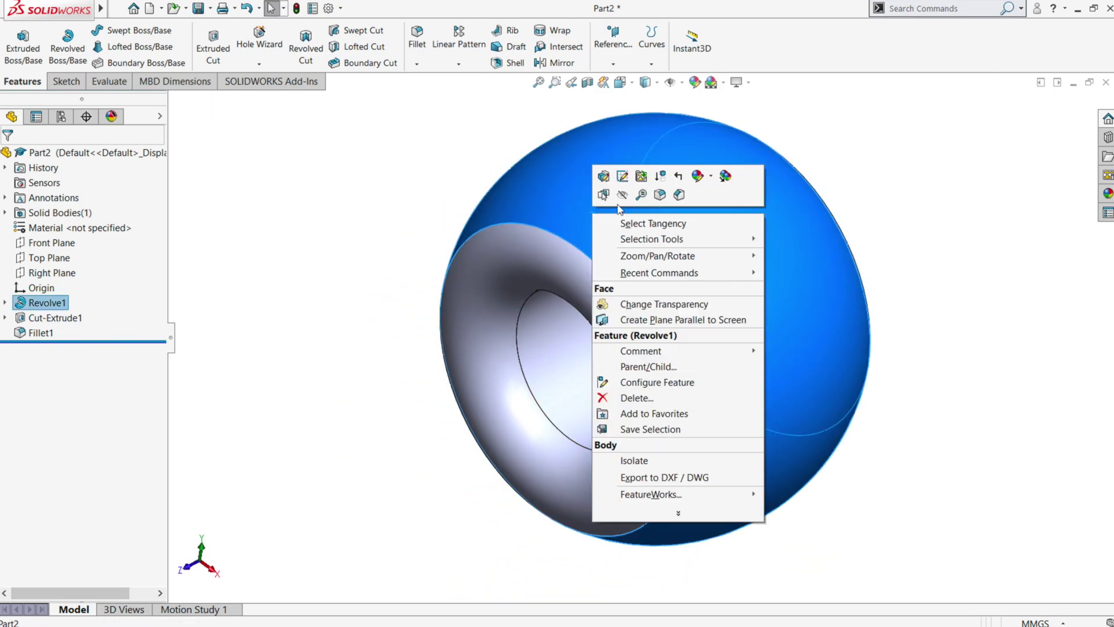
click(604, 175)
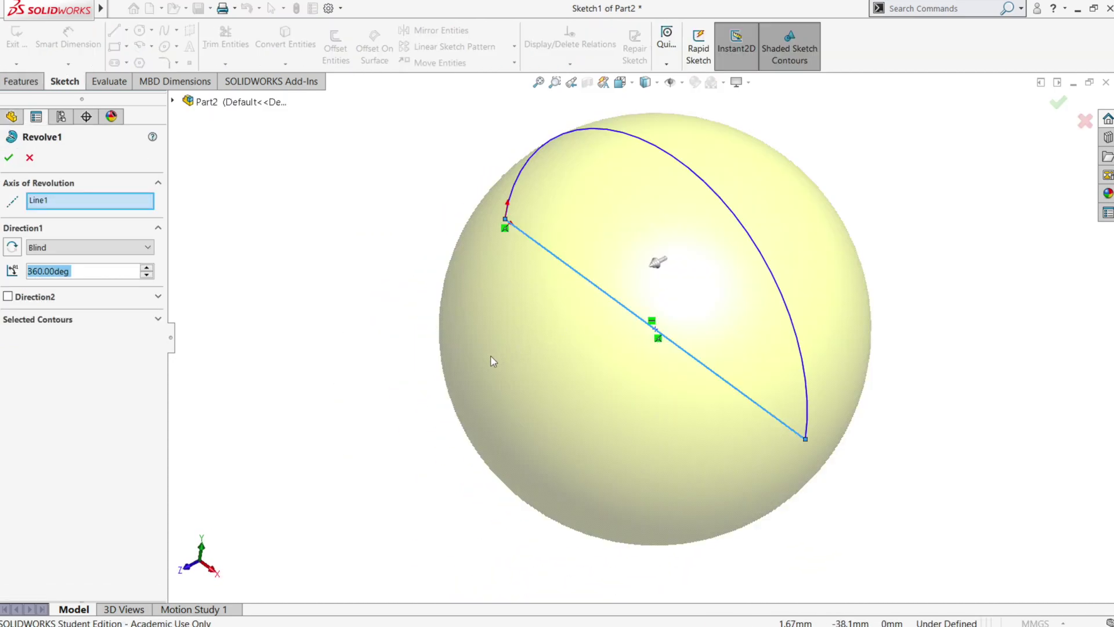
click(1058, 103)
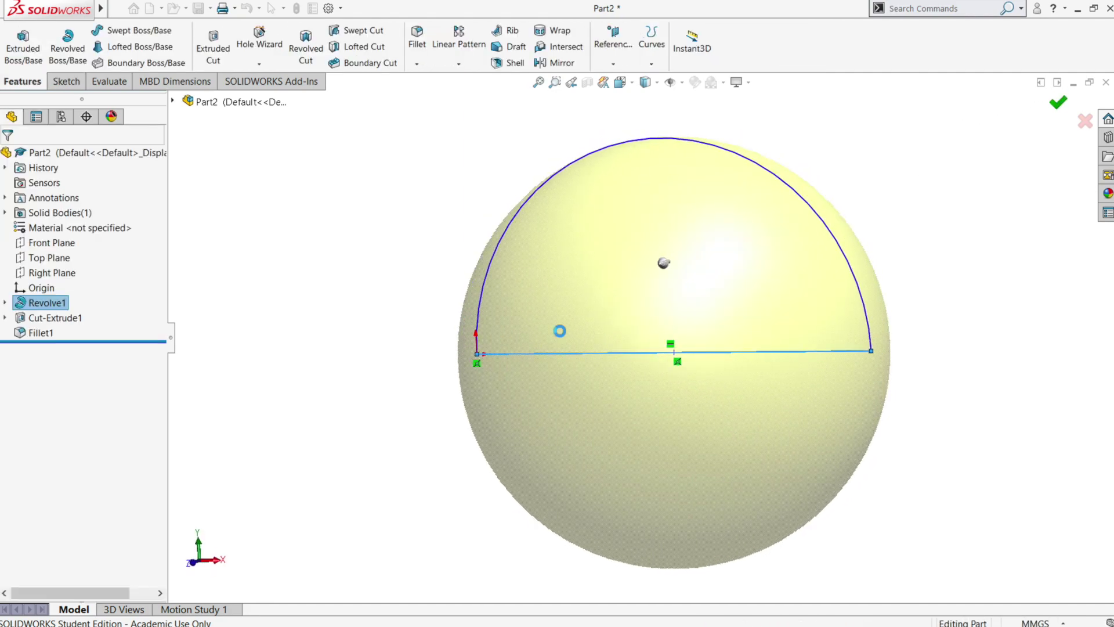
Re-edit Fillet1, confirm its 10 mm radius, and orbit to inspect the hole
right_click(557, 279)
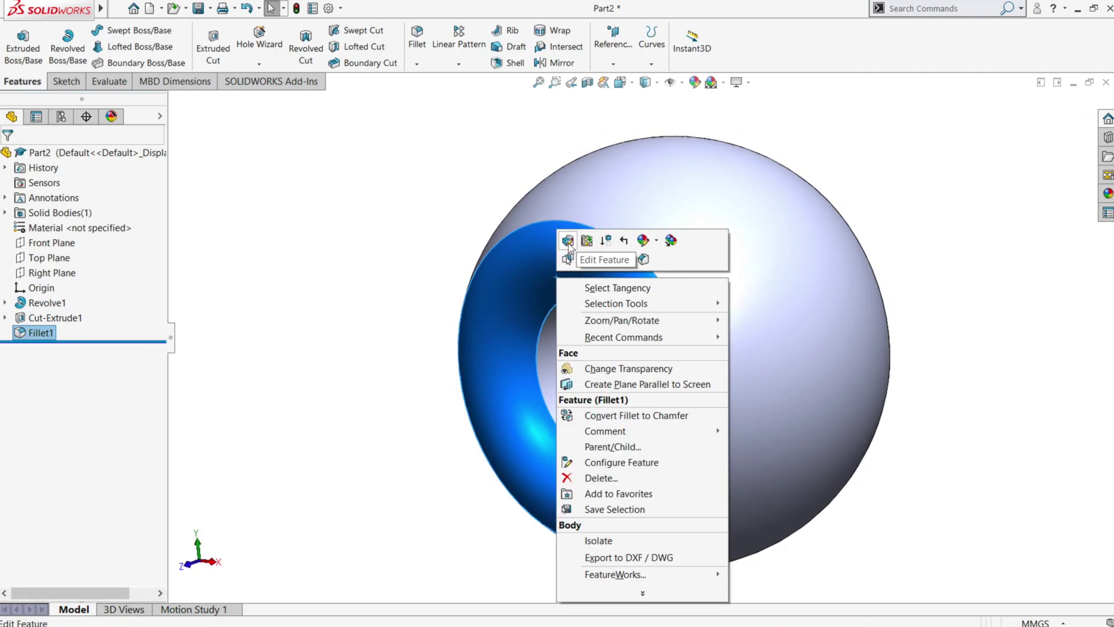
click(575, 247)
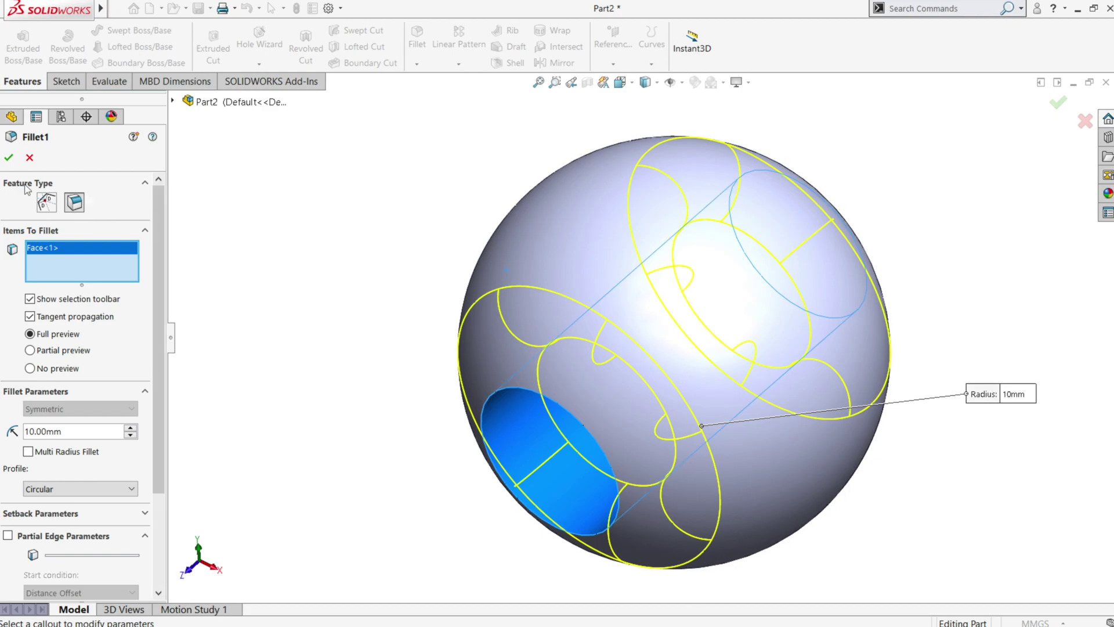
click(8, 158)
middle_drag(312, 300, 552, 455)
middle_drag(841, 415, 661, 291)
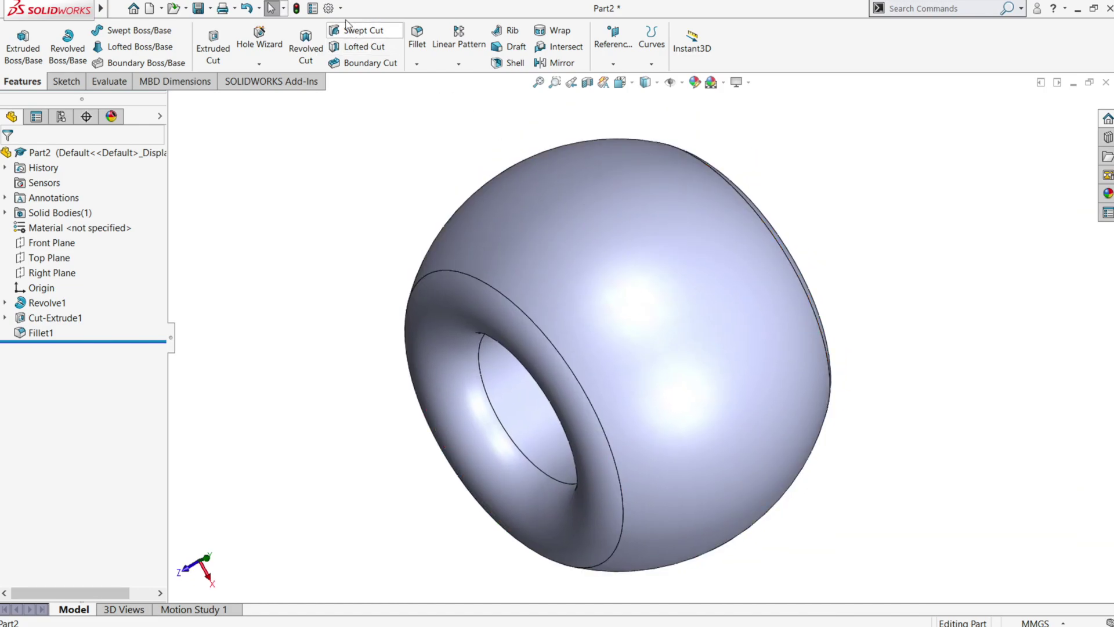
Lower shaded and wireframe image quality toward Low, leaving a 0.13345675 mm deviation
click(328, 9)
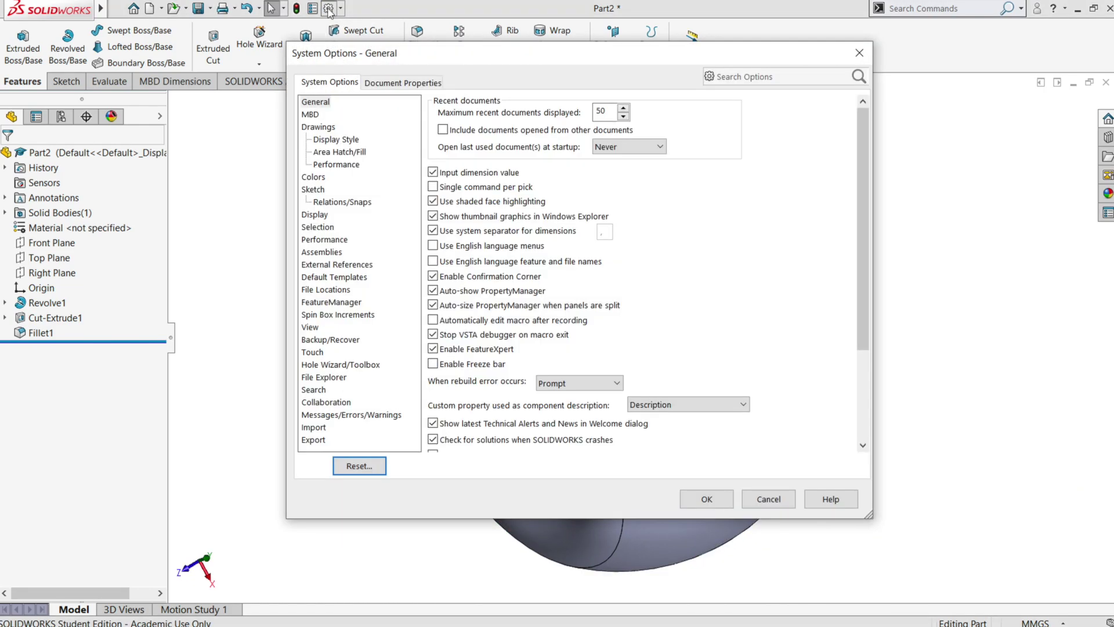
click(331, 240)
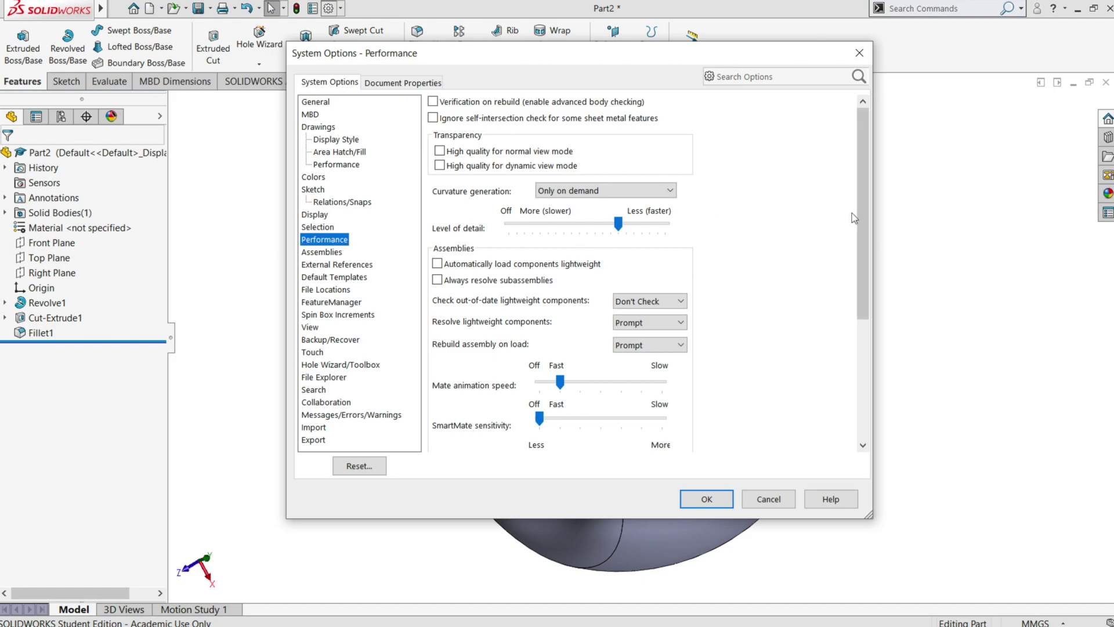
drag(863, 218, 863, 337)
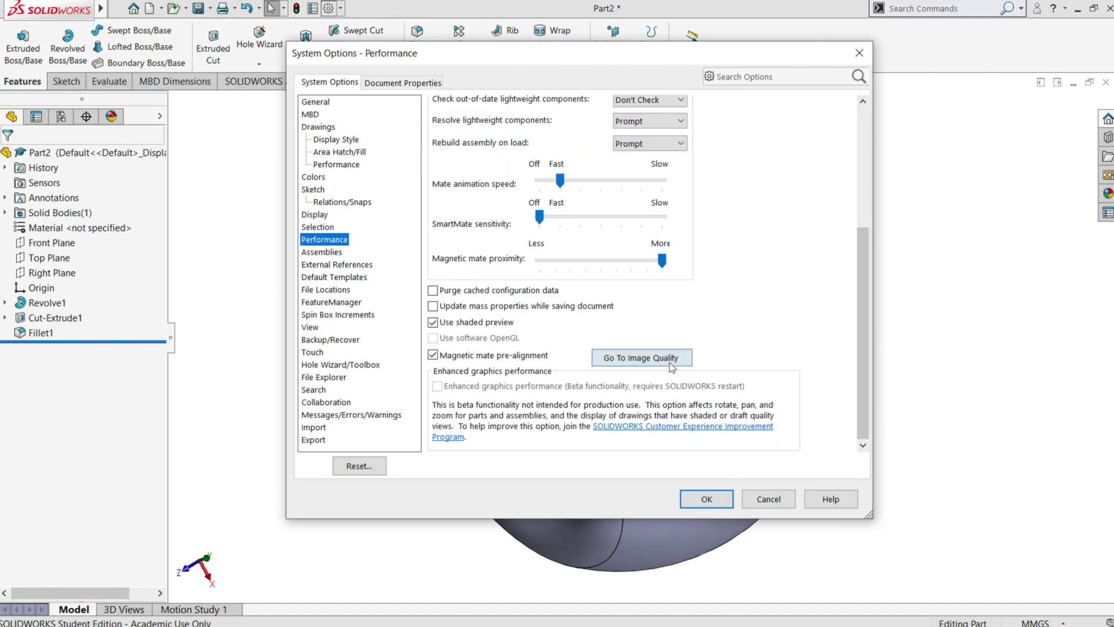
click(670, 363)
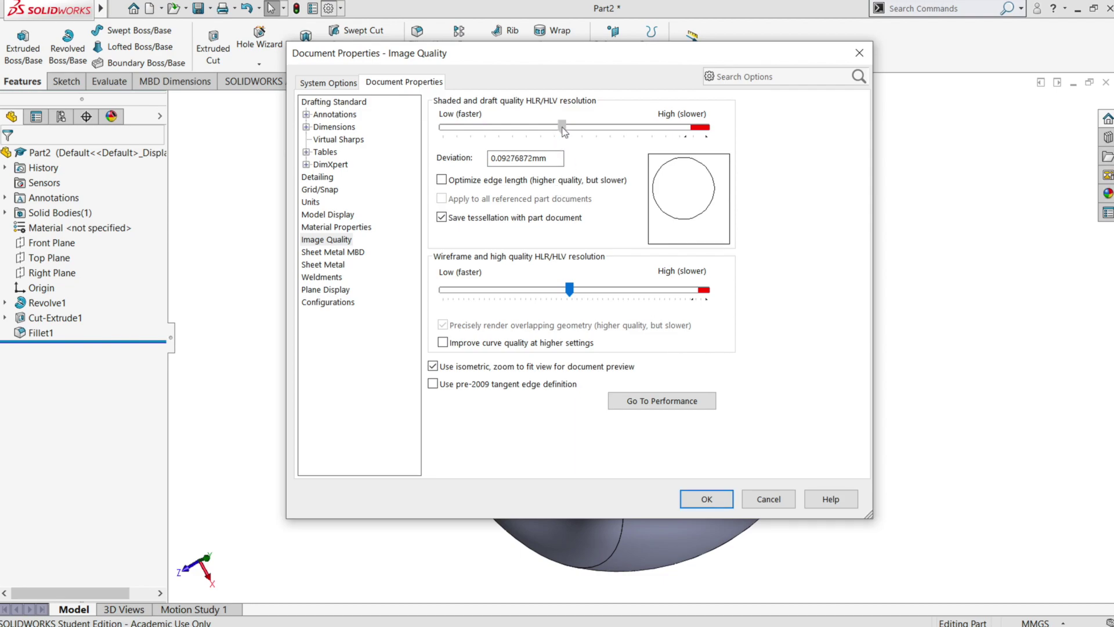
mouse_move(564, 131)
mouse_down()
mouse_move(709, 138)
mouse_move(512, 135)
mouse_move(544, 135)
mouse_move(522, 133)
mouse_up()
drag(569, 290, 506, 295)
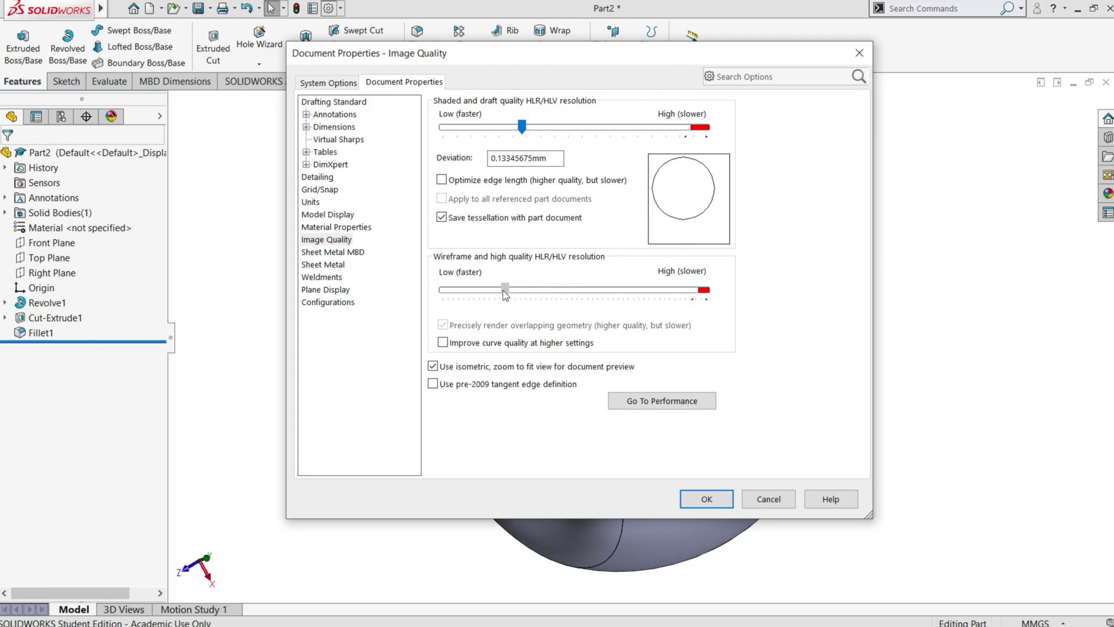
click(695, 497)
middle_drag(828, 333, 770, 313)
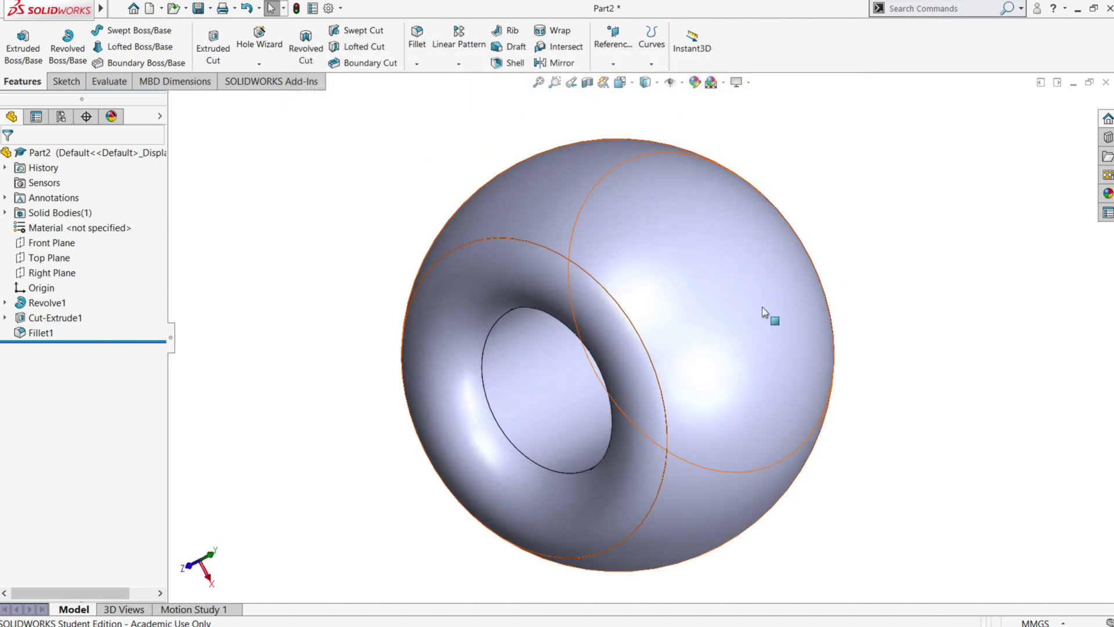
click(770, 314)
click(877, 280)
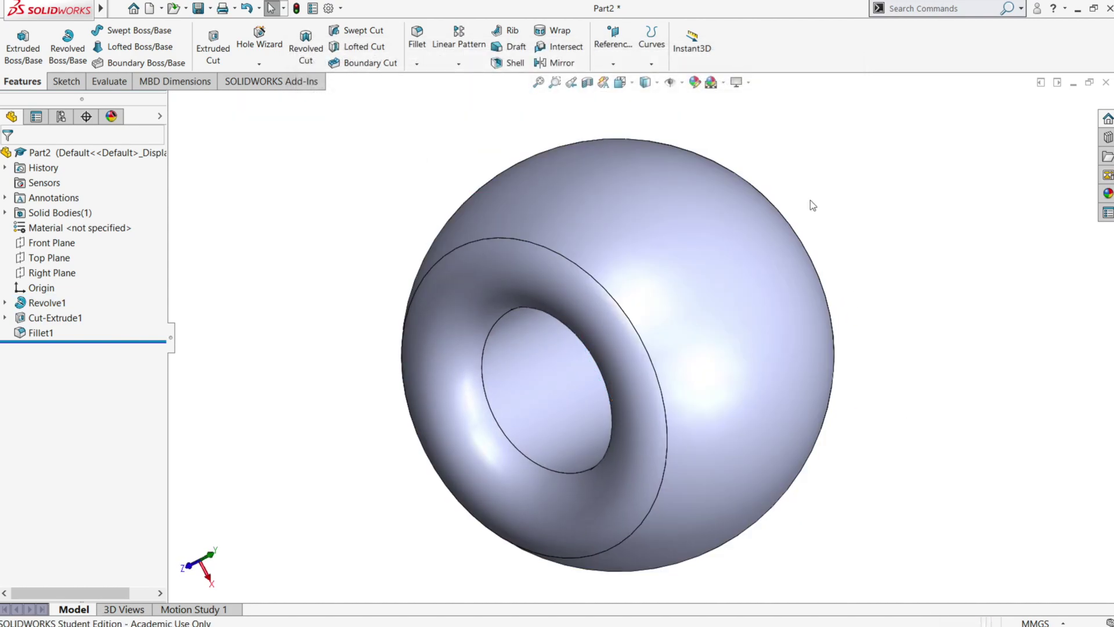
click(340, 10)
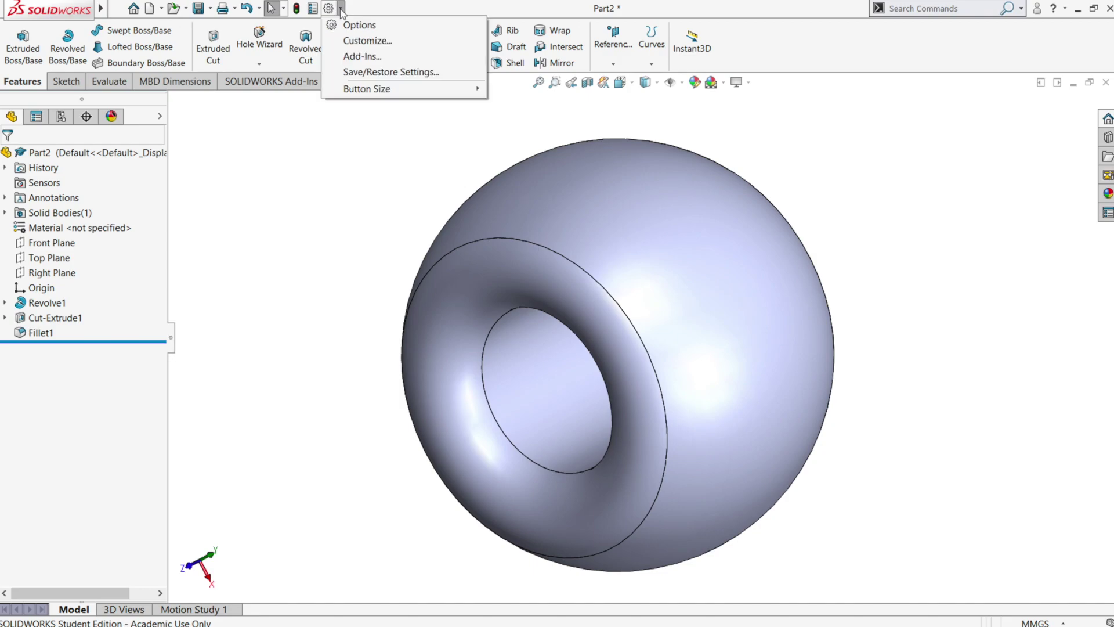
click(354, 54)
drag(377, 169, 386, 36)
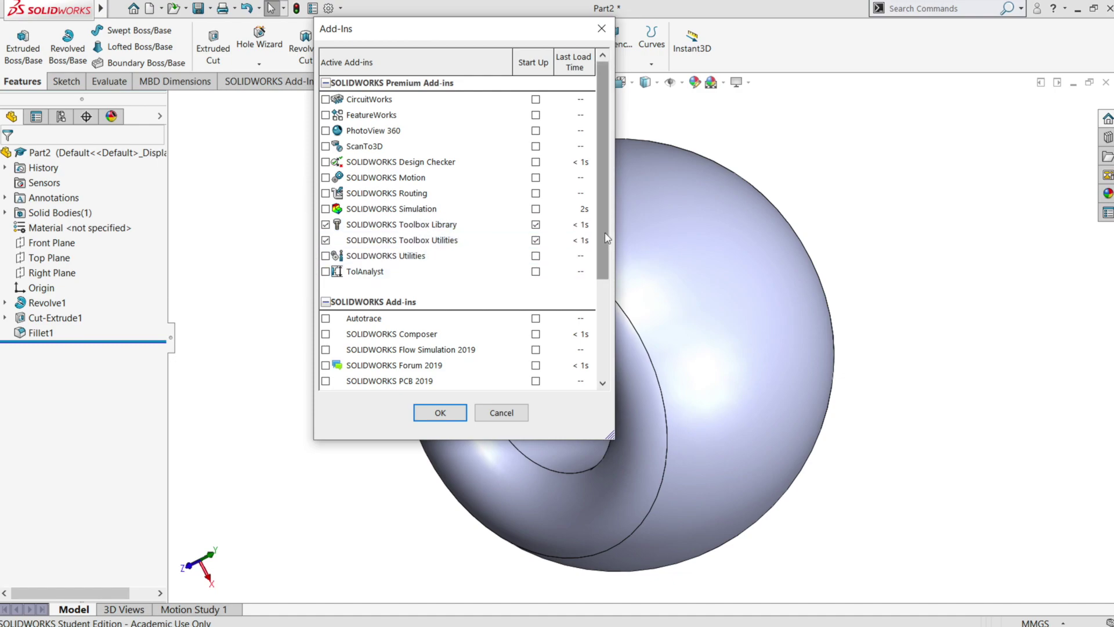
drag(606, 238, 601, 333)
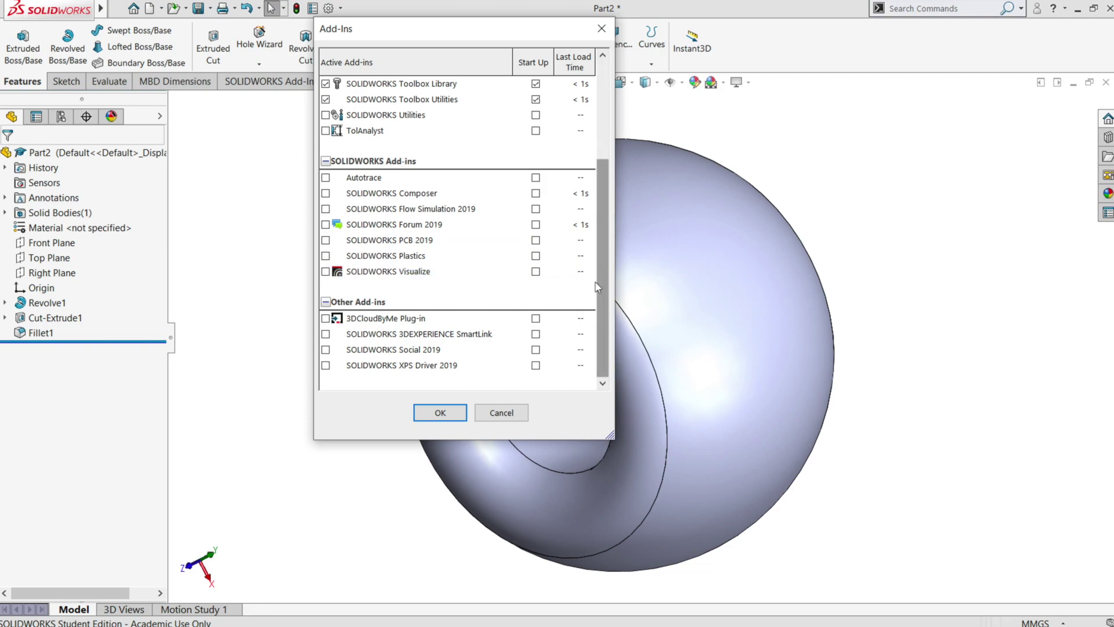
drag(600, 280, 615, 125)
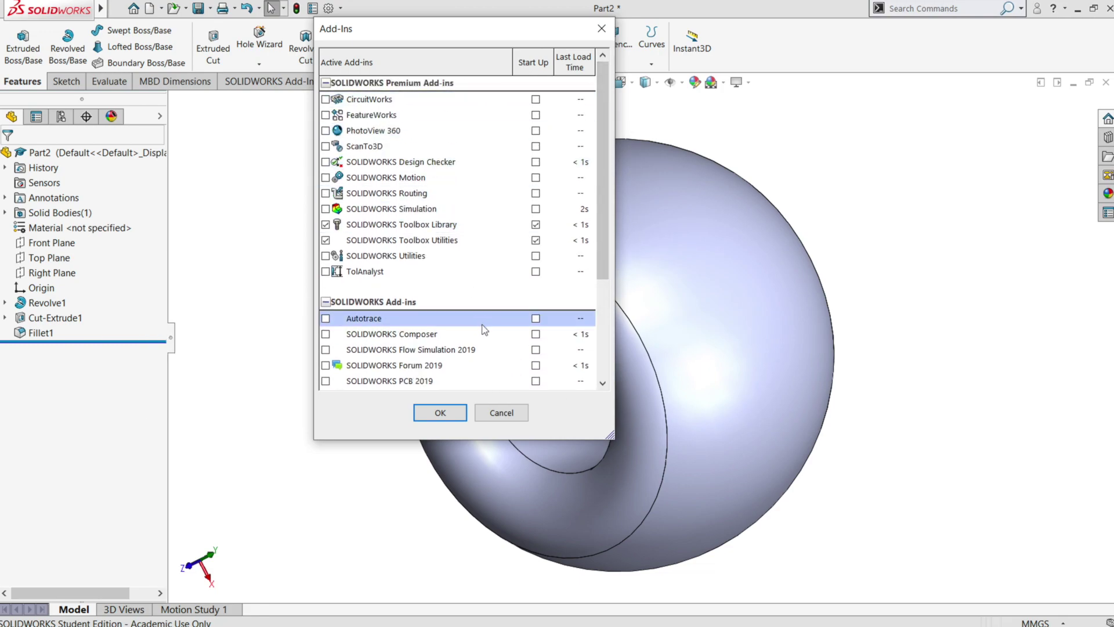
drag(602, 83, 599, 182)
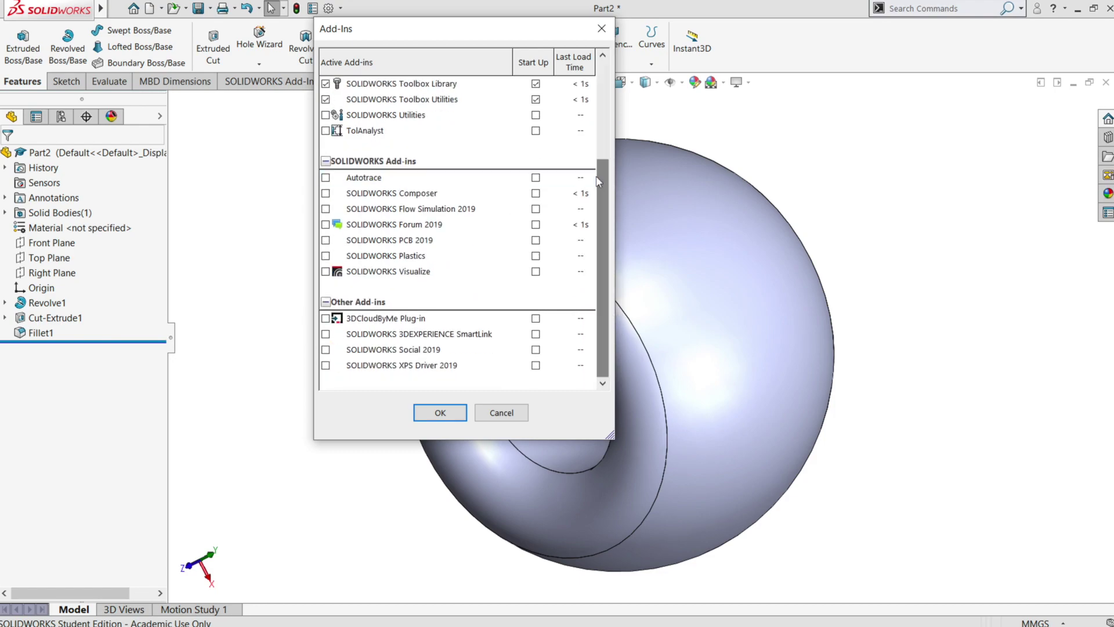
drag(604, 287, 622, 190)
click(456, 417)
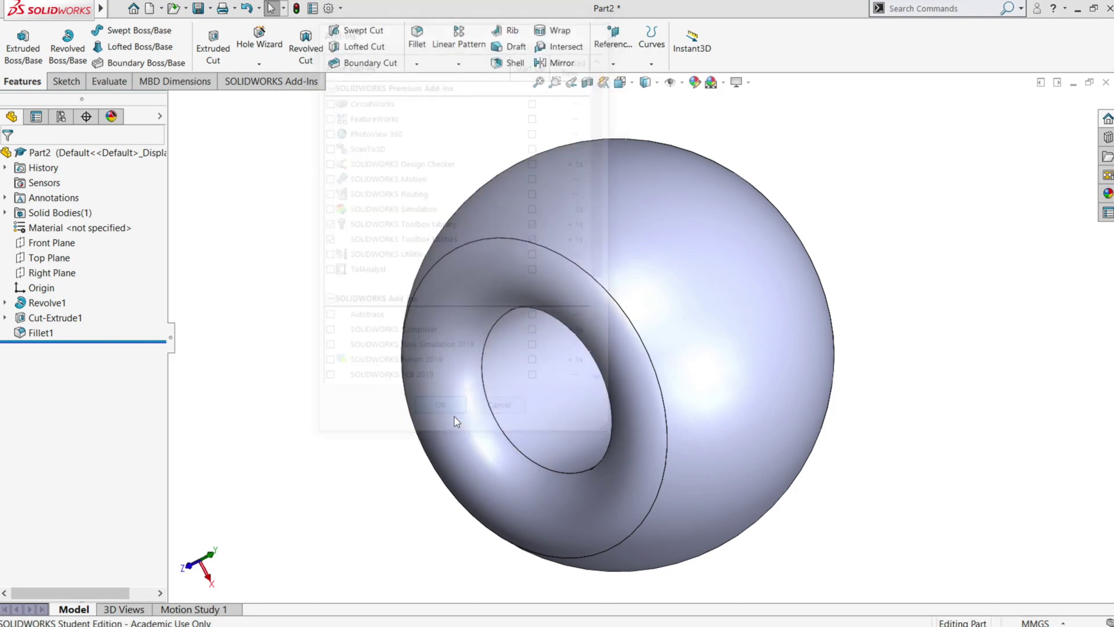
Reset all system options to factory defaults and close System Options with OK
middle_drag(418, 342, 389, 312)
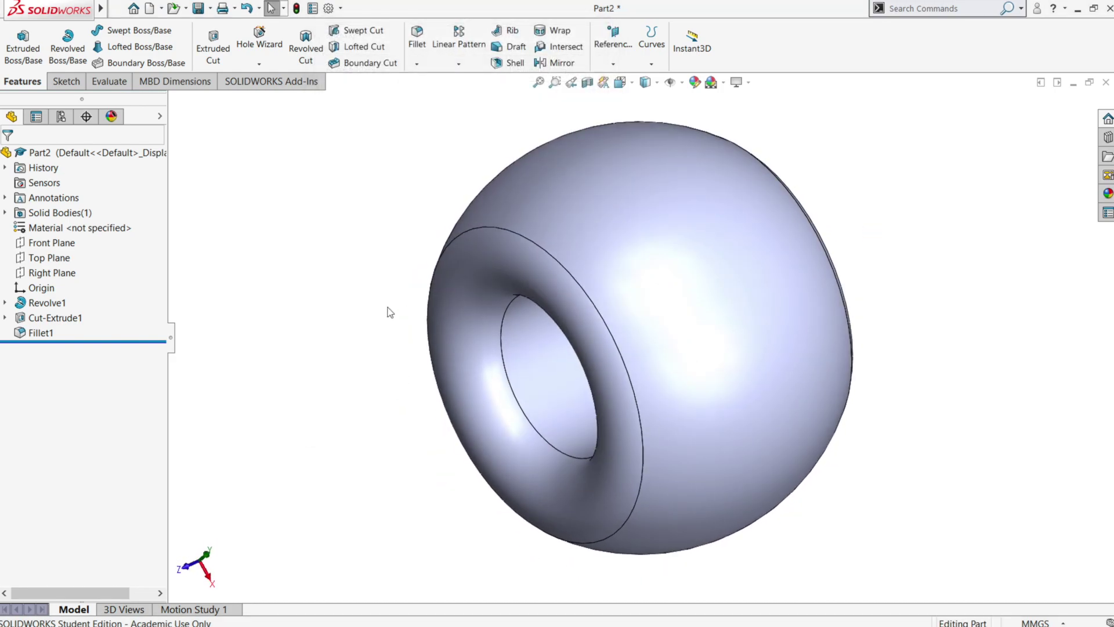
click(330, 9)
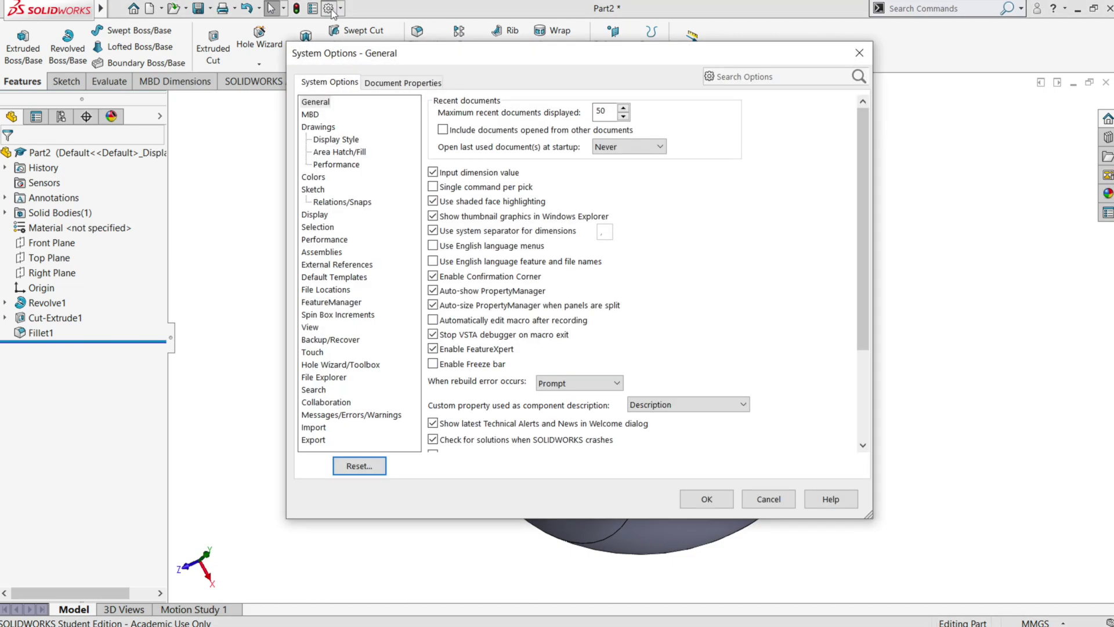
click(360, 466)
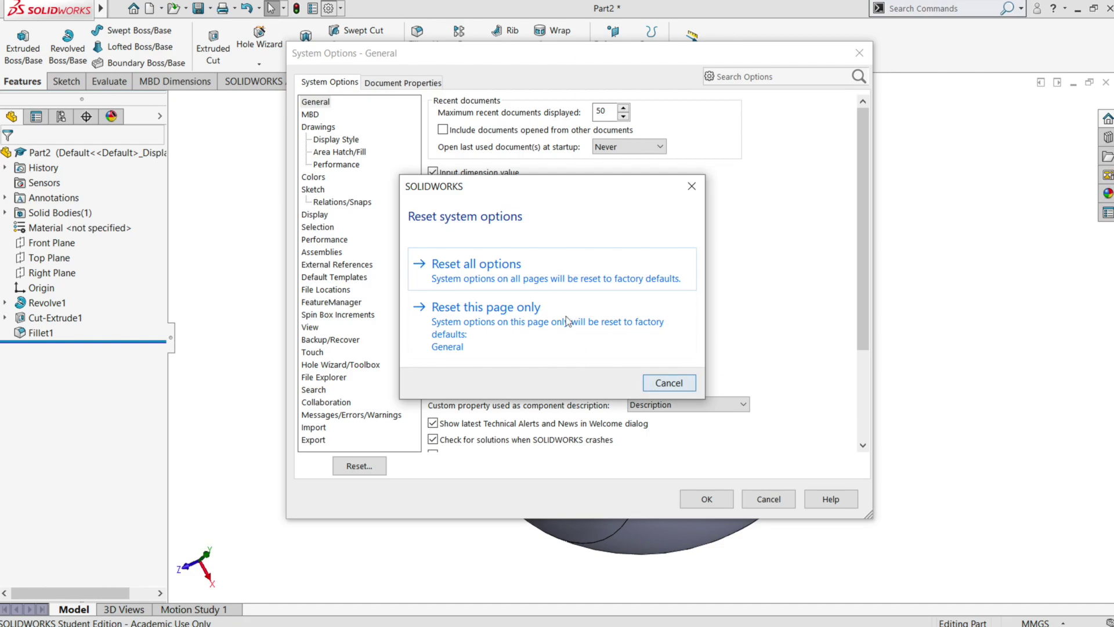
click(554, 285)
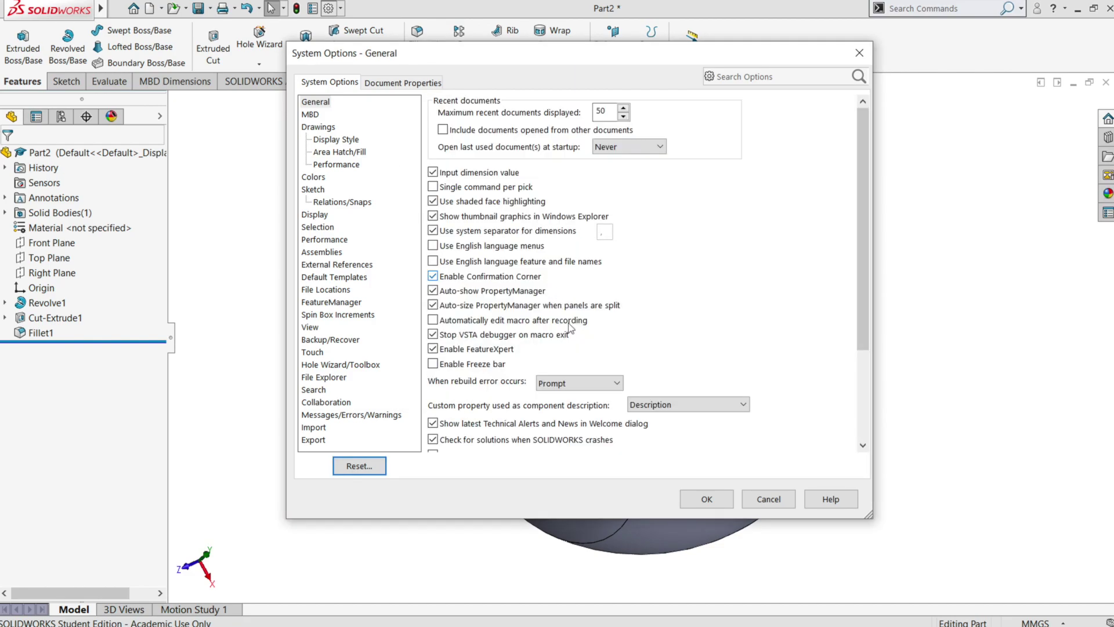
click(716, 500)
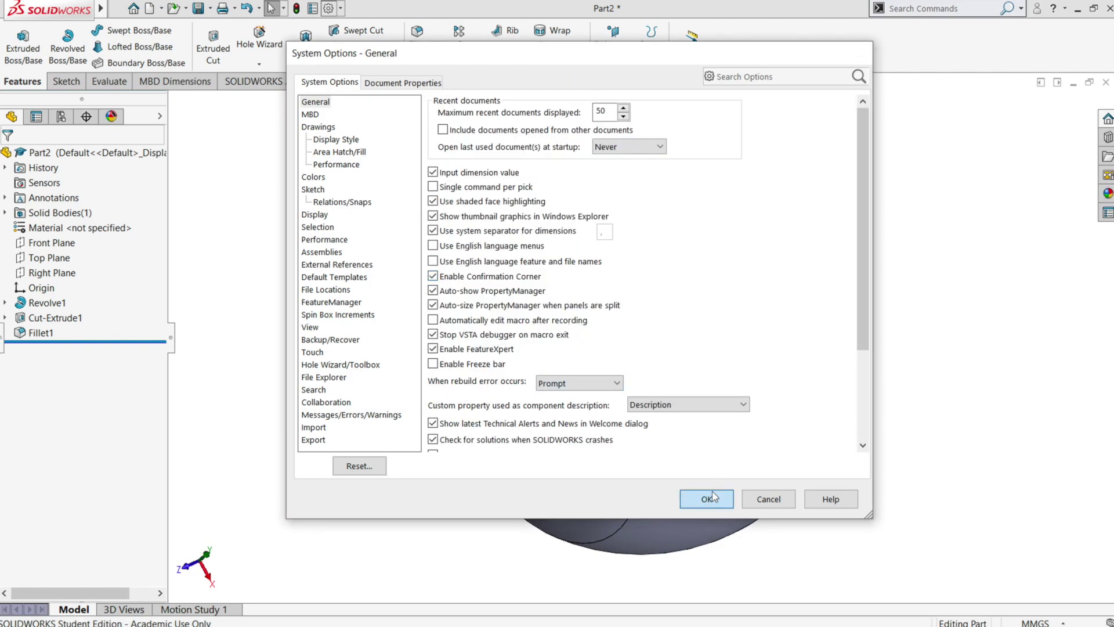